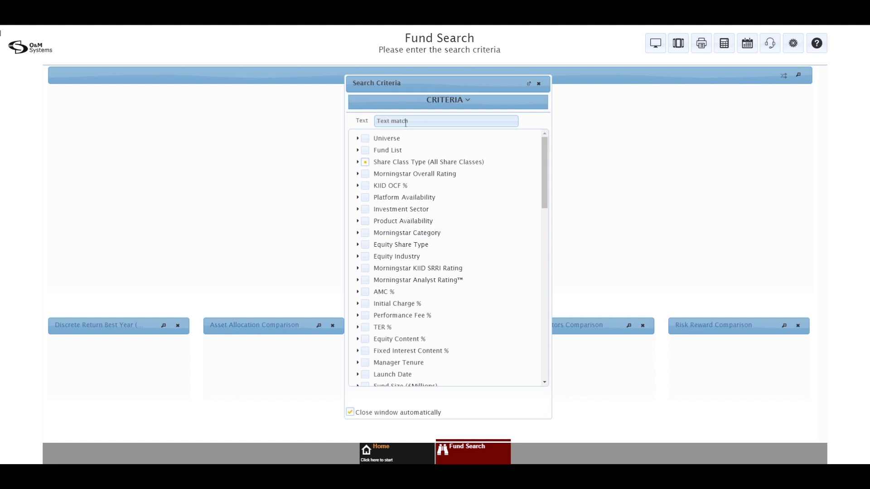
Search for funds whose text matches "FundSmith".
click(406, 123)
text(F)
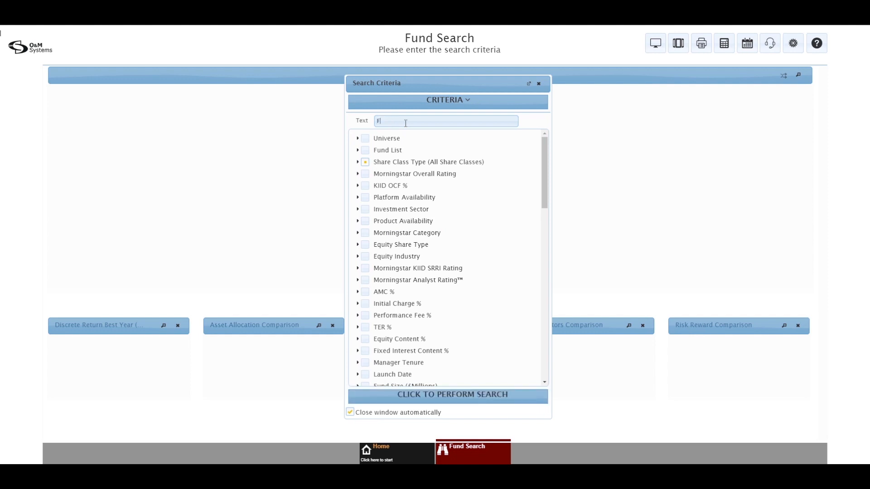
text(undSmith)
key(Return)
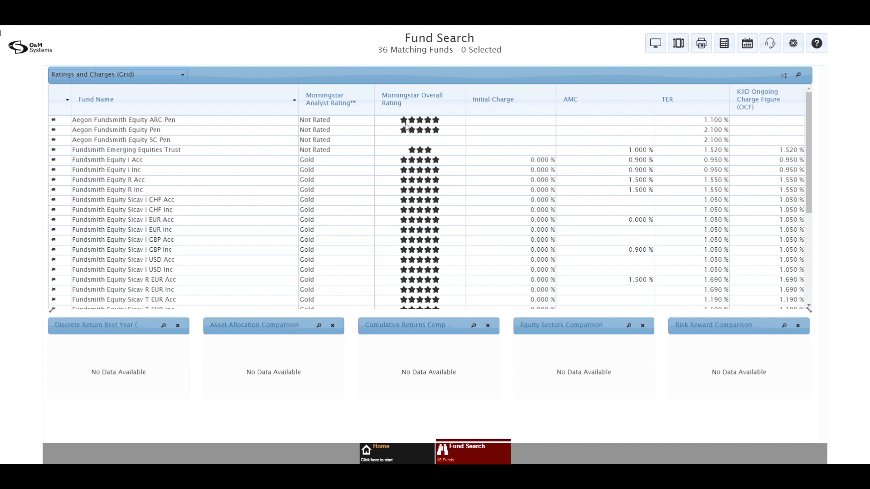
Amend the fund search to use the ISIN GB00B1FRQV53 as the text criterion and run it.
click(472, 448)
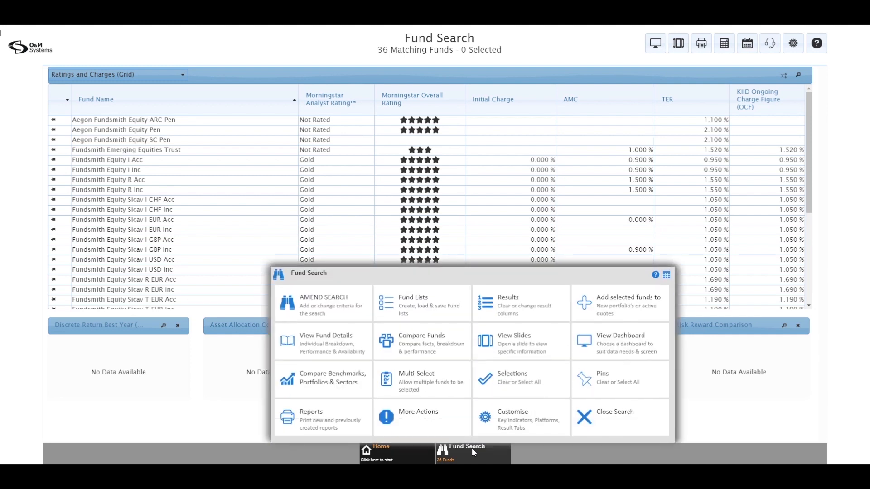
click(325, 300)
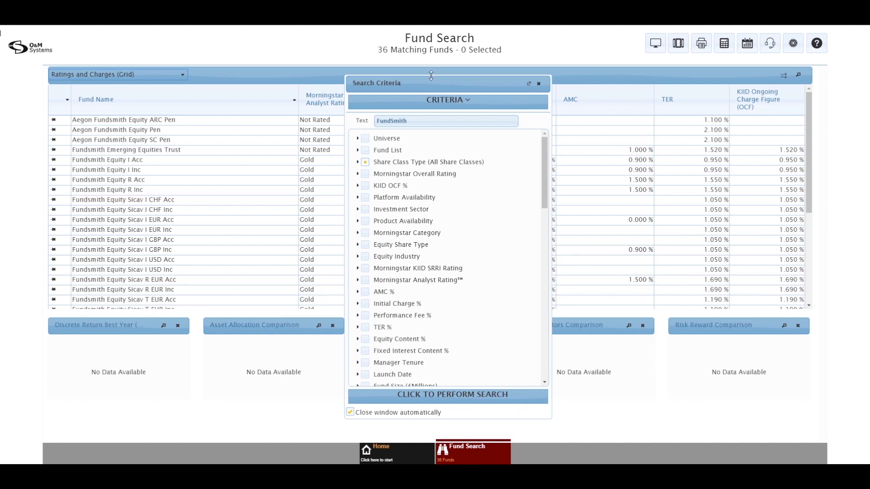
double_click(376, 121)
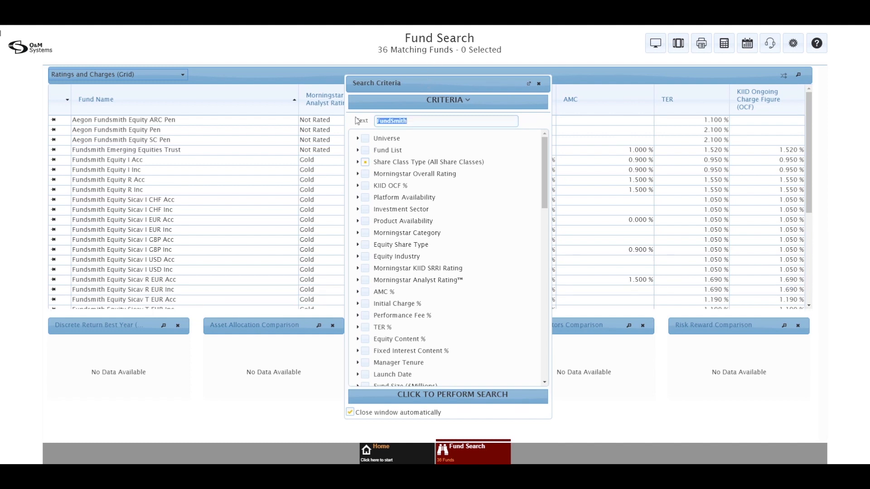
click(357, 121)
drag(408, 121, 375, 123)
text(GB00B1FRQV53)
click(445, 395)
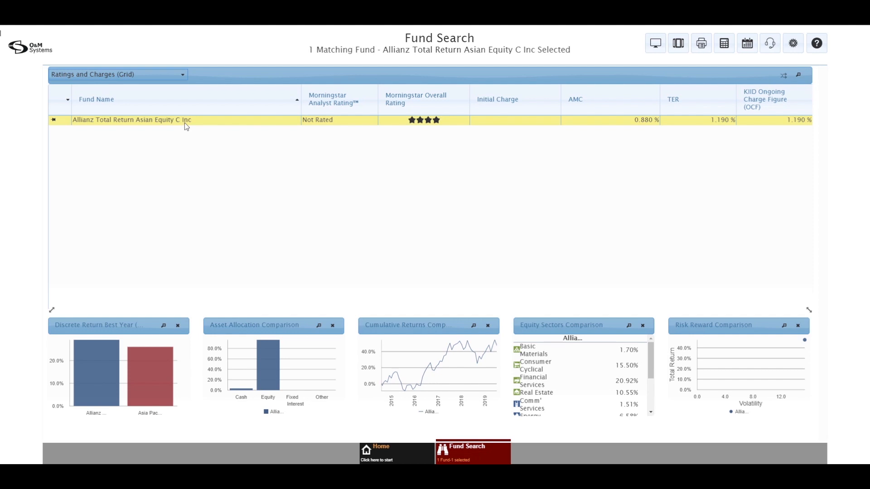
View the search result in the Annualised Performance, Asset Allocation, MIFID Charges Data and My Key Indicators grids in turn.
click(177, 79)
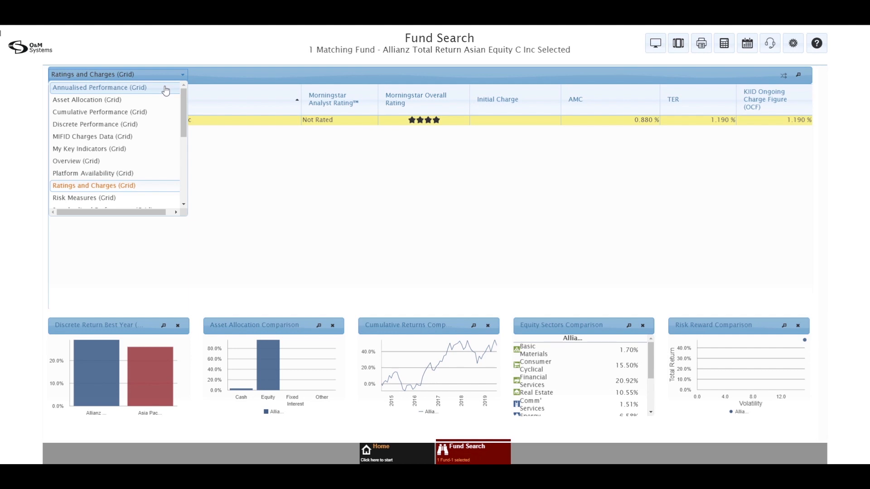
click(166, 88)
click(163, 77)
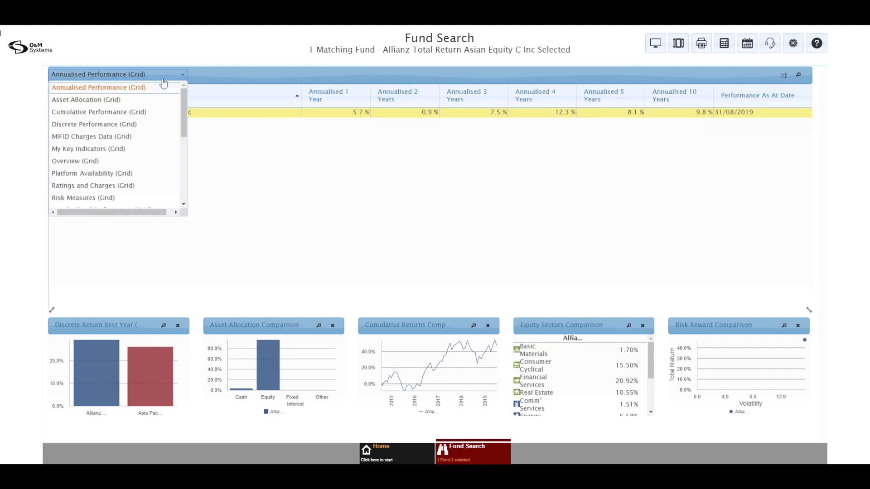
click(155, 100)
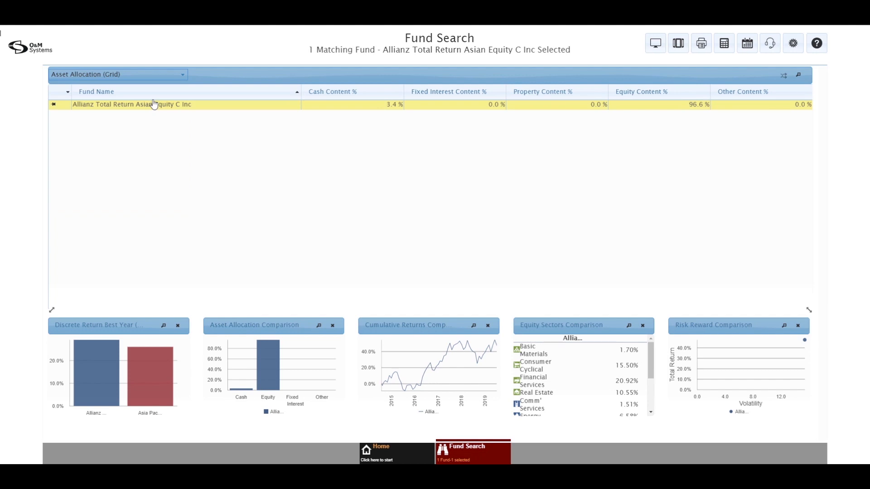
click(141, 74)
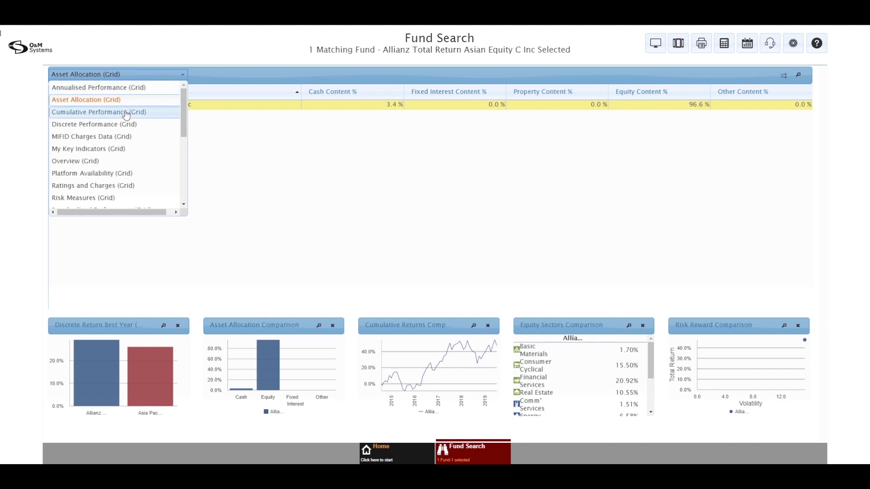
click(122, 138)
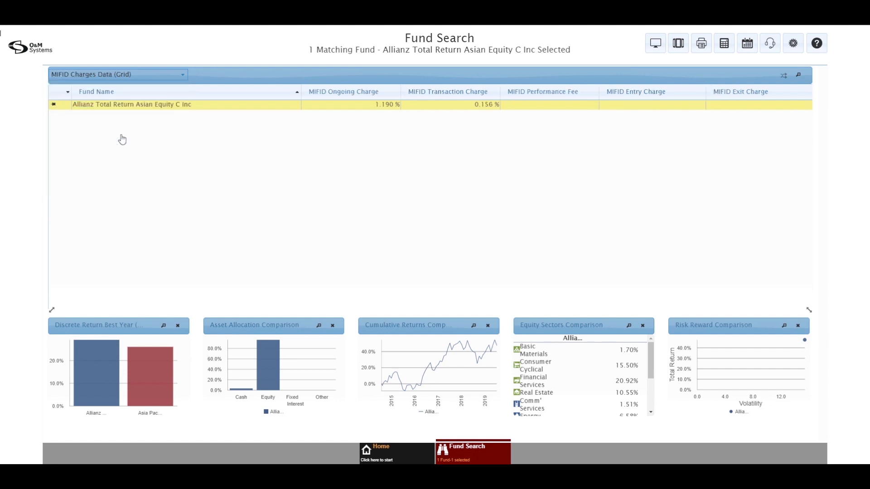
click(122, 76)
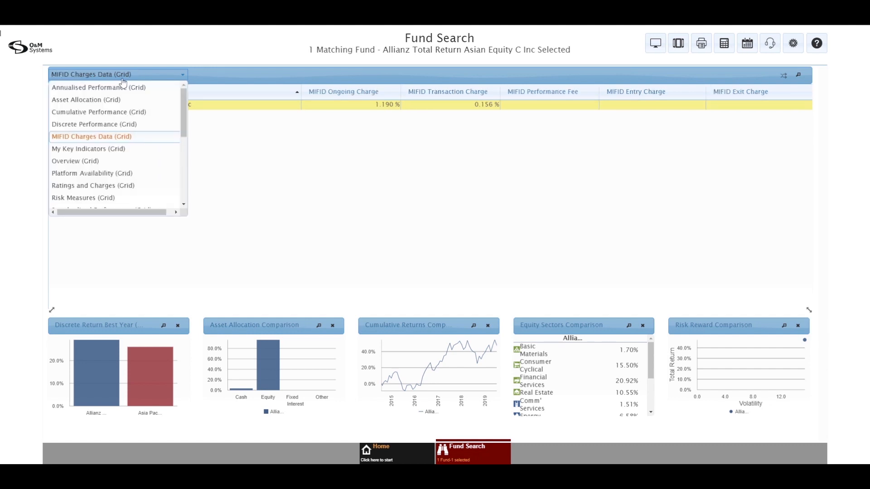
click(109, 151)
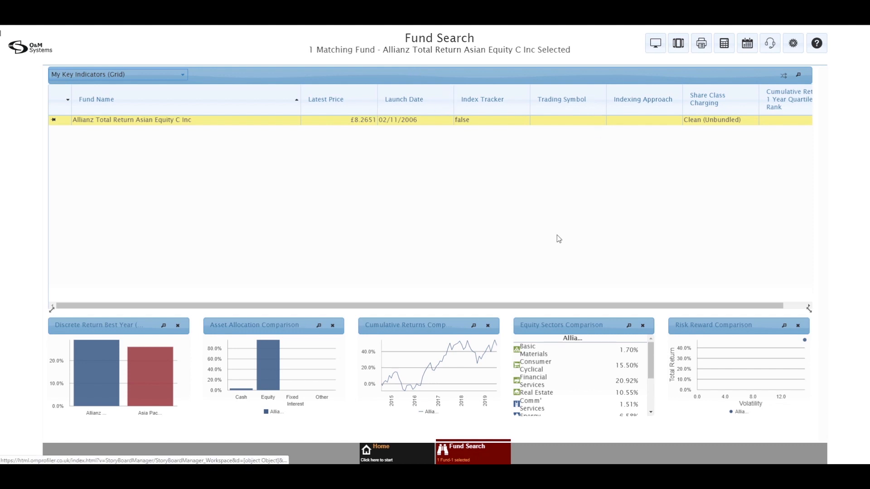
Customise the My Key Indicators columns by removing Index Tracker and adding Fund Size.
click(473, 452)
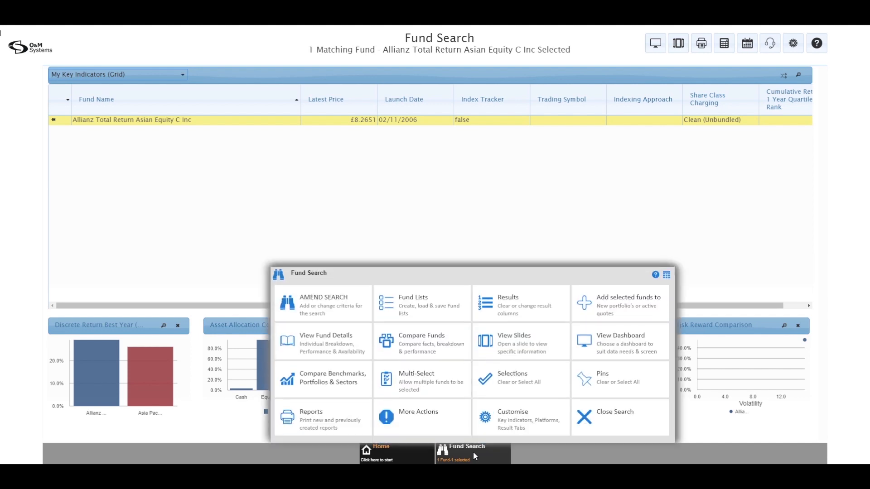
click(516, 428)
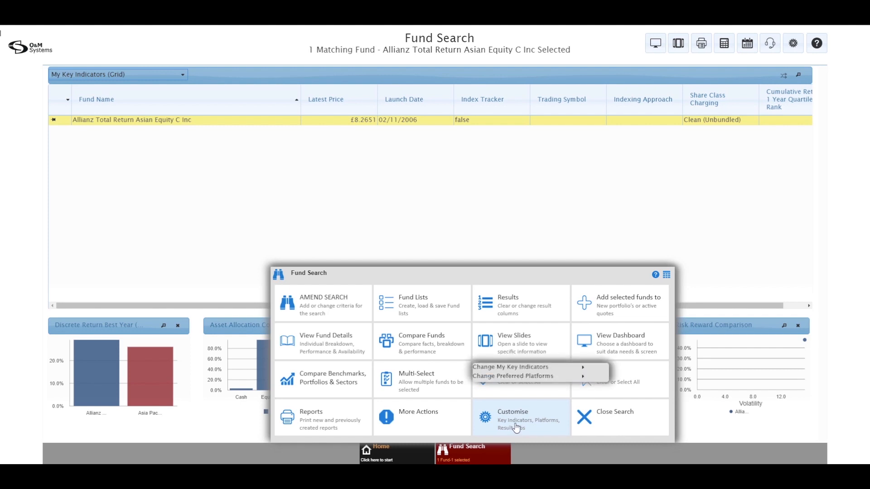
mouse_move(537, 371)
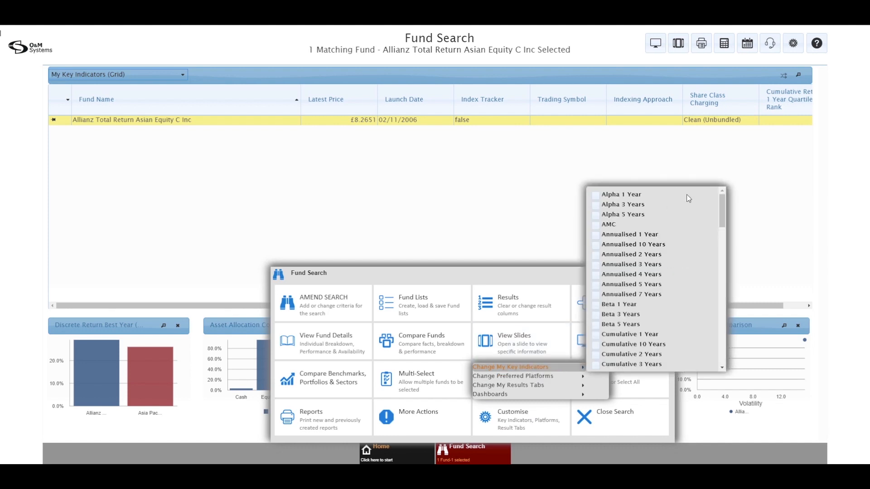
drag(723, 215, 721, 301)
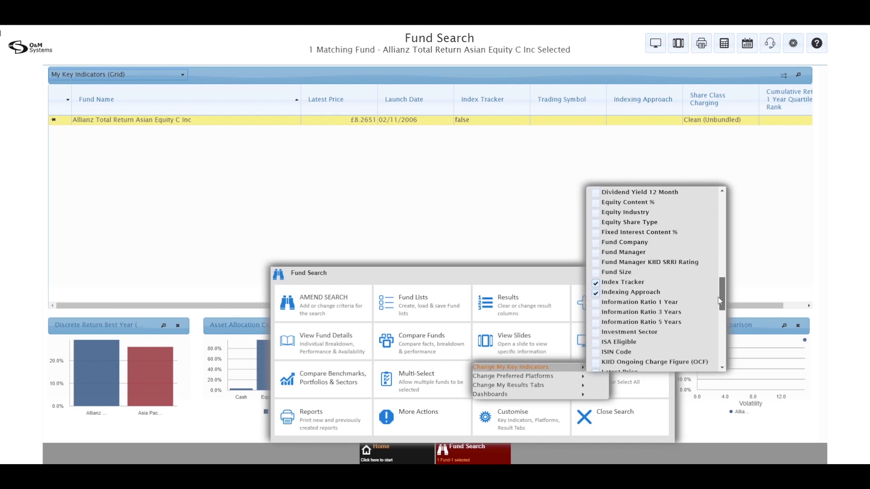
click(596, 286)
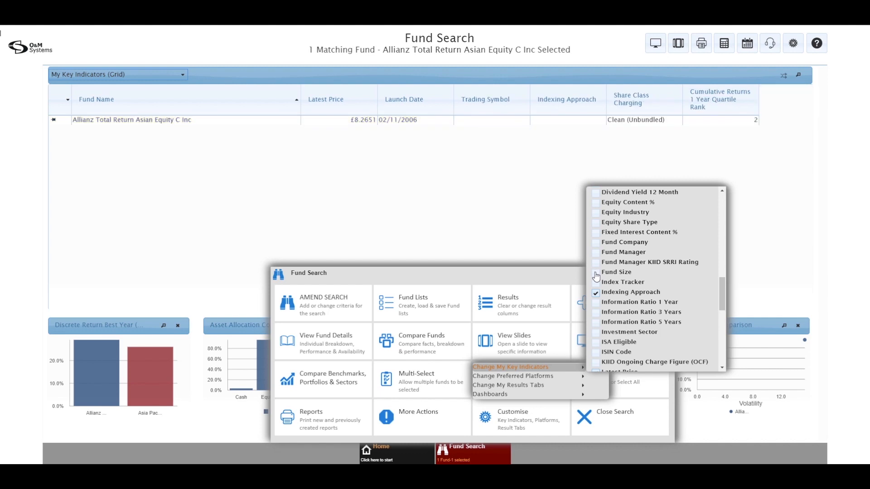
click(596, 274)
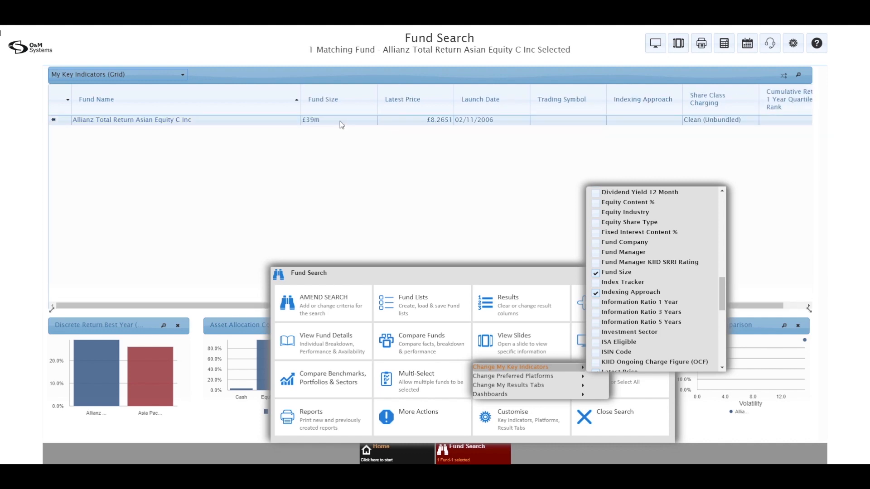
click(475, 462)
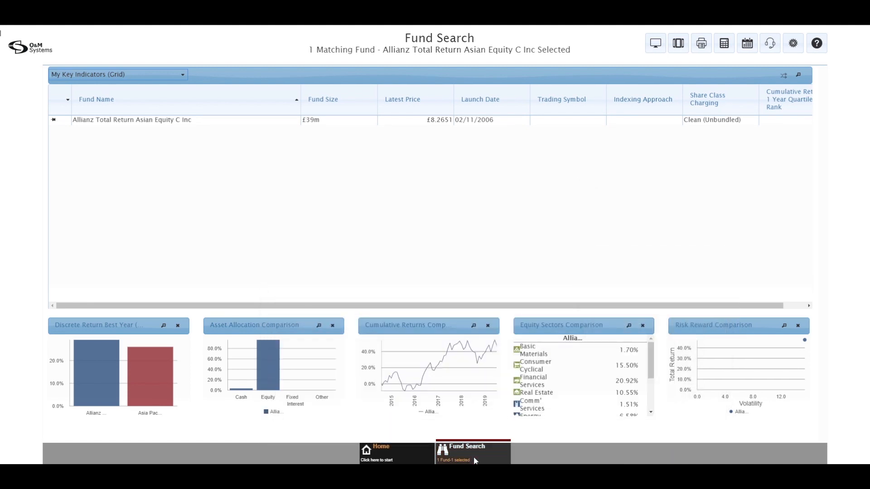
click(180, 75)
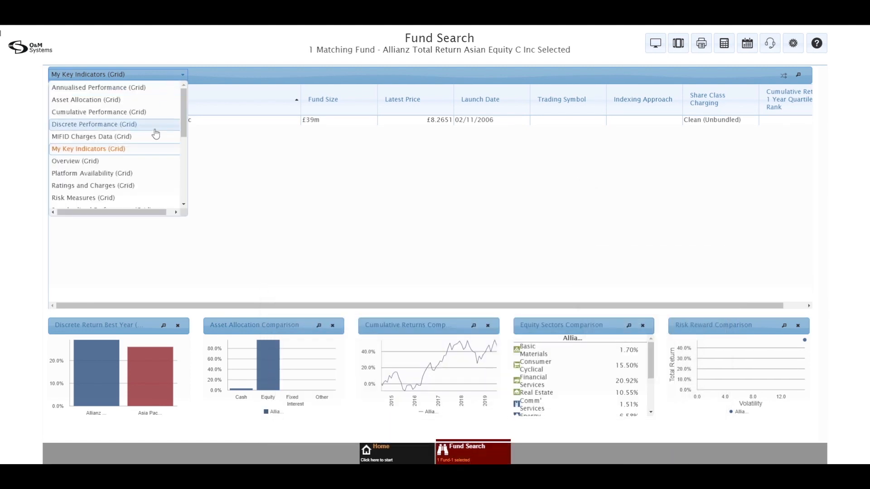
scroll(187, 158, down, 3)
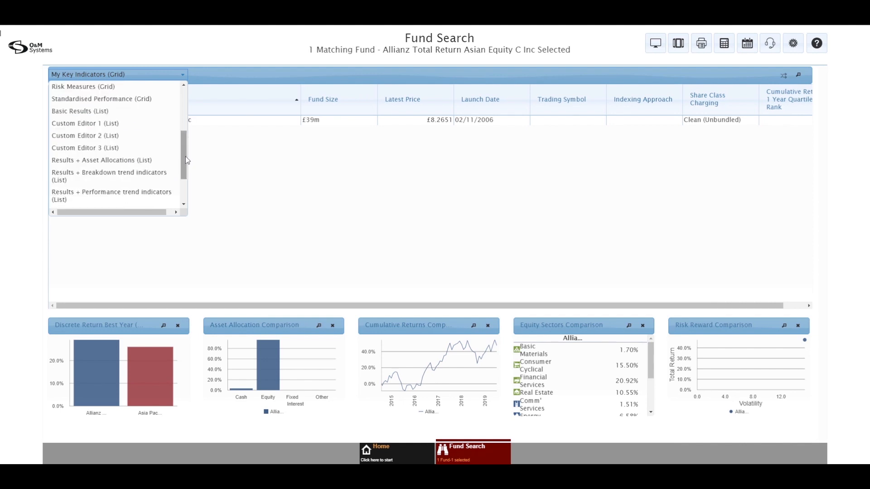
scroll(186, 156, down, 2)
scroll(186, 157, up, 5)
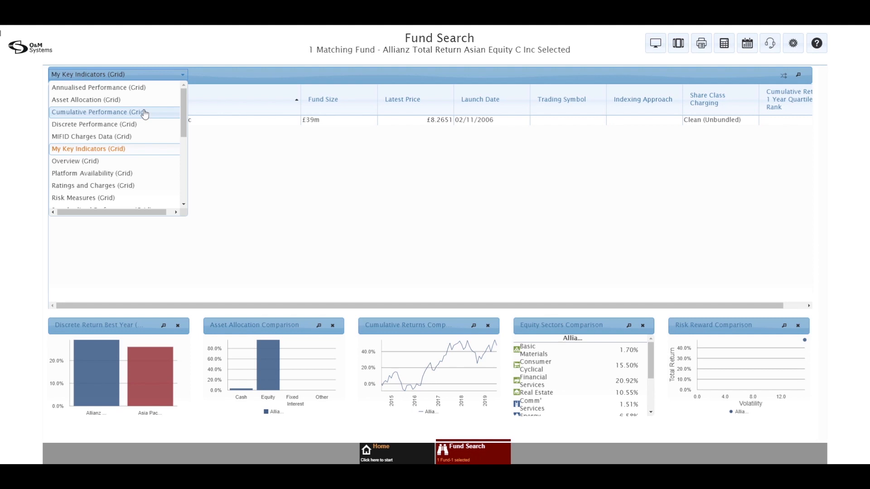
Select the Allianz Total Return Asian Equity C Inc fund and open its fund details.
click(243, 121)
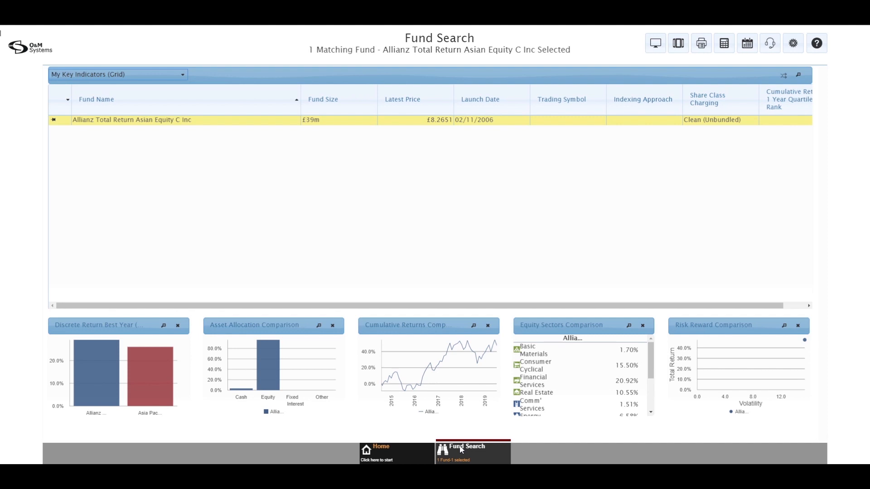
click(462, 450)
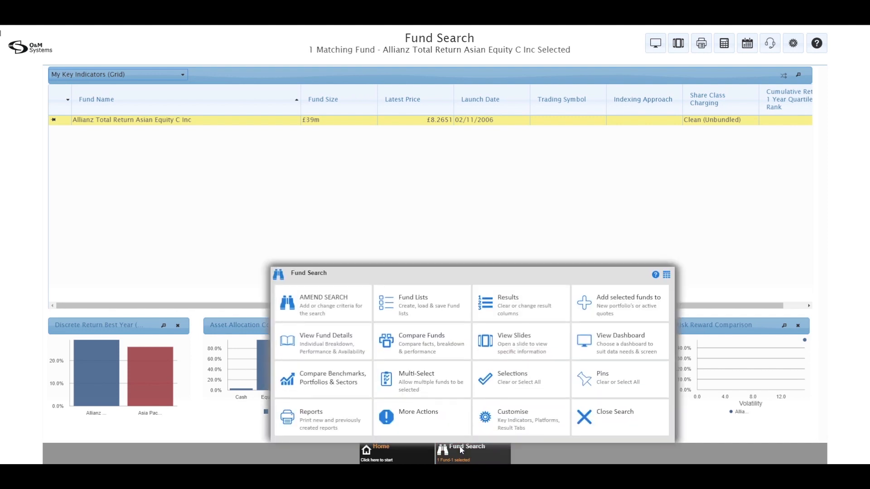
click(326, 341)
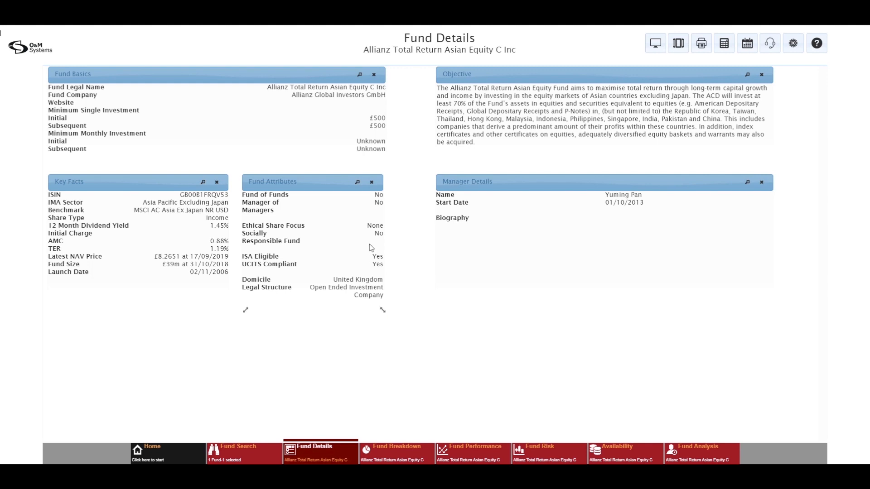
Replace the Fund Attributes slide on the Fund Details dashboard with the Parent Fund slide.
click(372, 183)
click(327, 460)
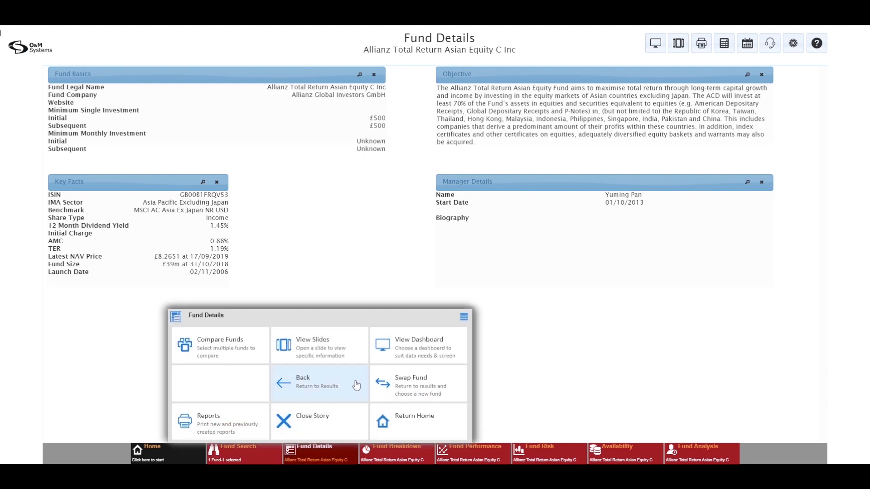
click(315, 358)
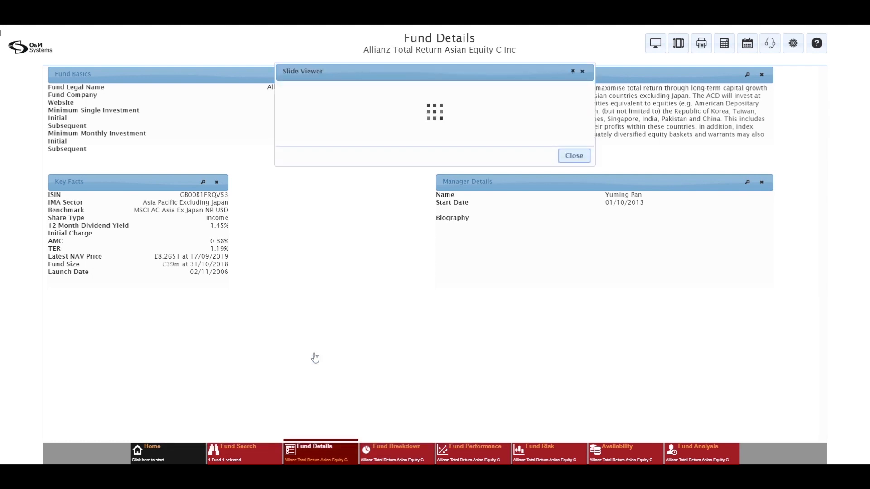
click(567, 110)
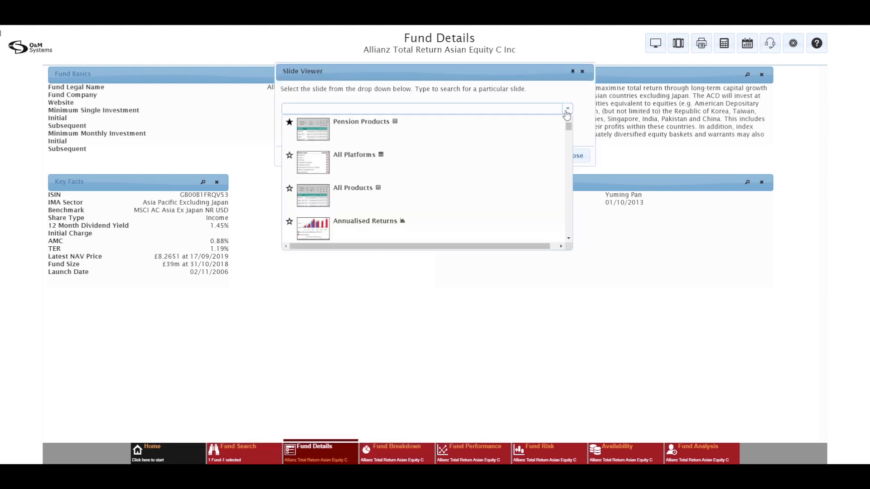
drag(570, 130, 569, 216)
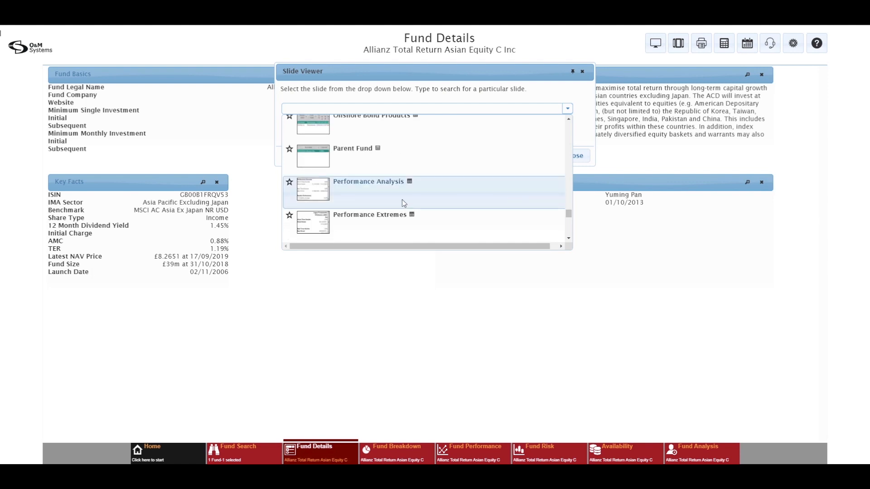
click(356, 150)
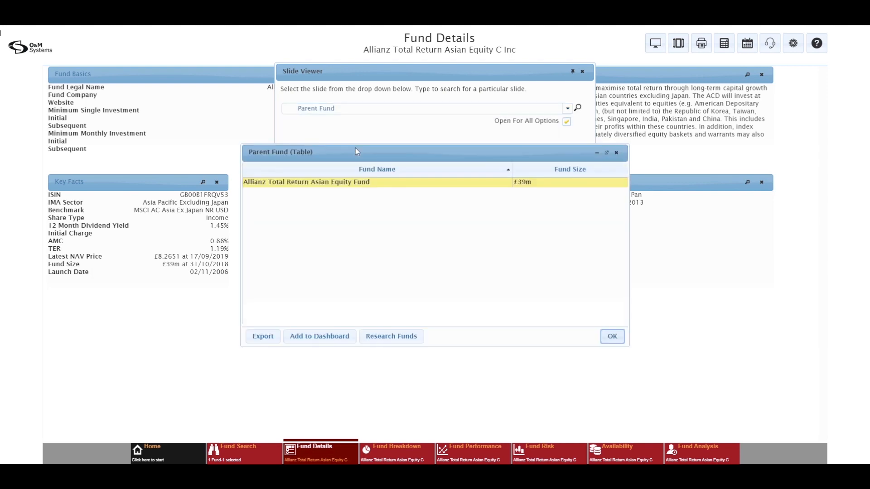
click(308, 337)
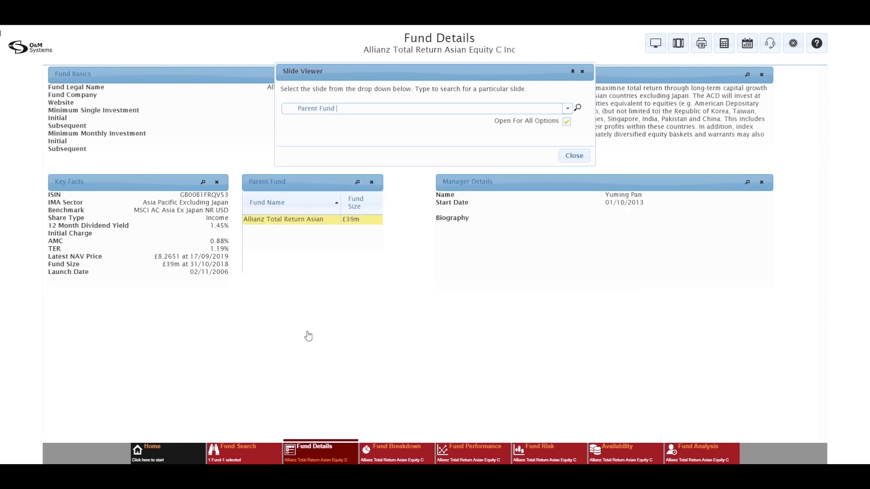
click(572, 156)
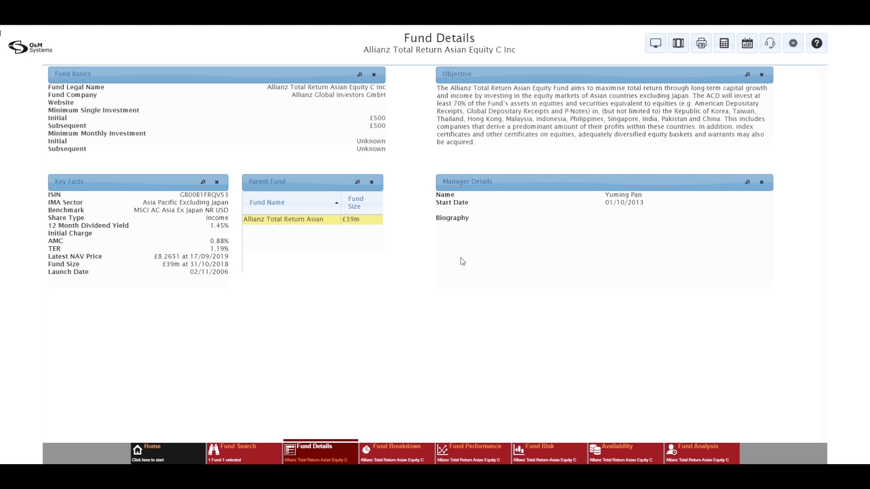
Reset the Fund Details screen dashboard to its default slides and close the dashboard chooser.
click(325, 454)
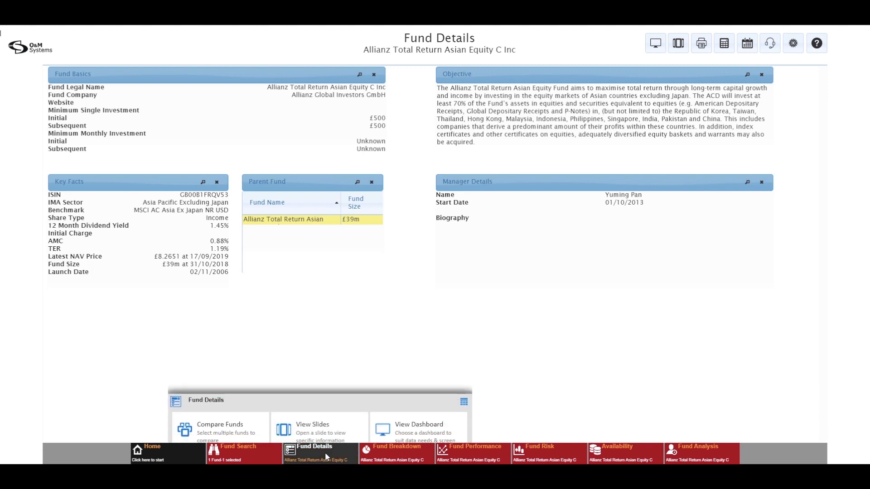
click(415, 350)
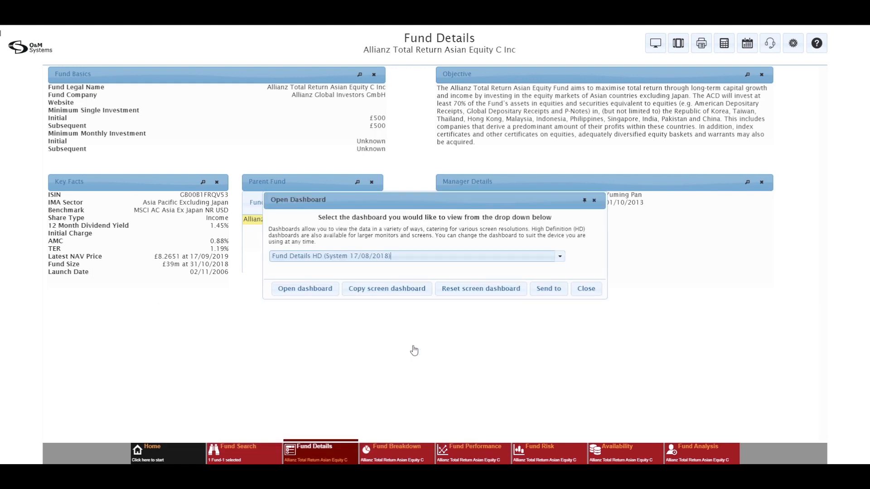
click(460, 290)
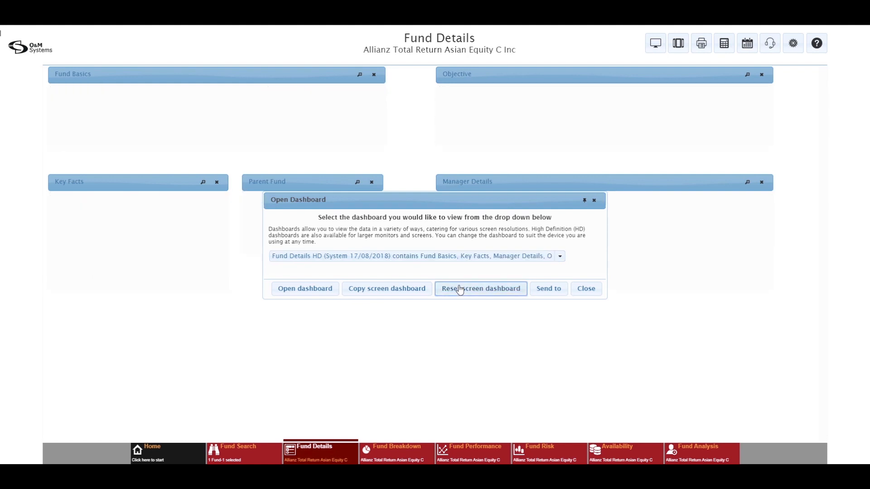
click(578, 289)
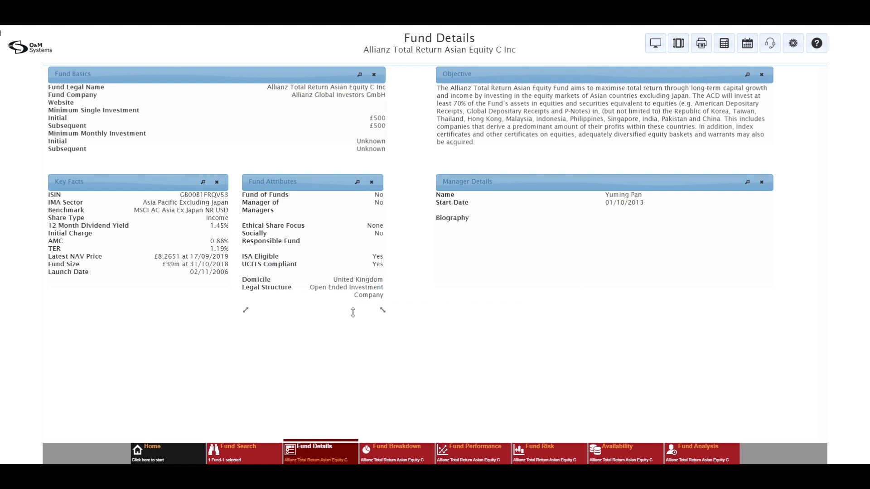
Reopen the dashboard chooser for the Fund Details screen to review its options, and close it again.
click(322, 456)
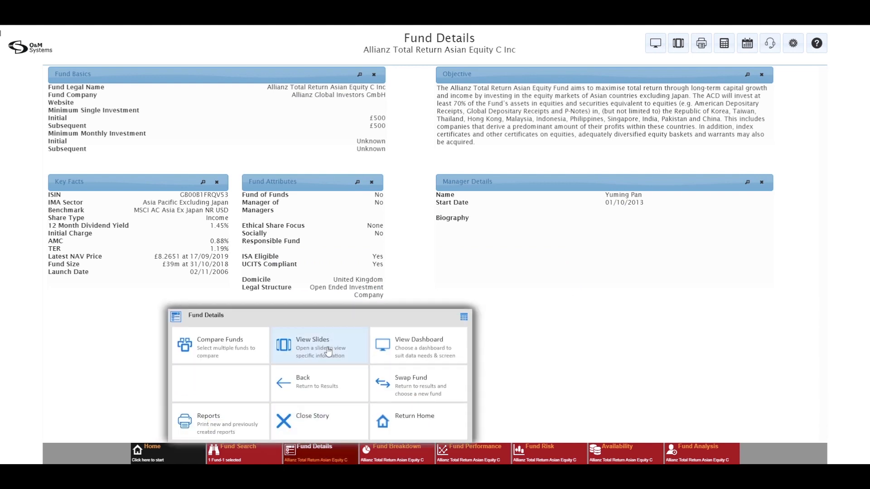
click(405, 346)
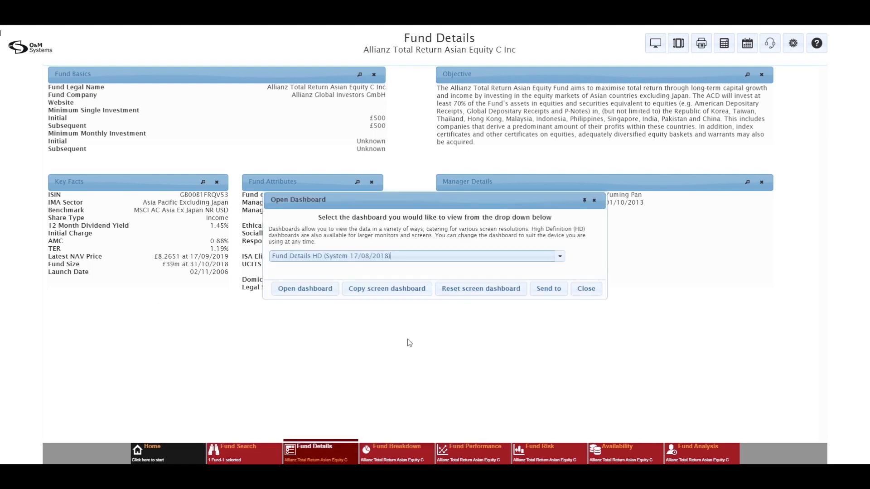
click(588, 204)
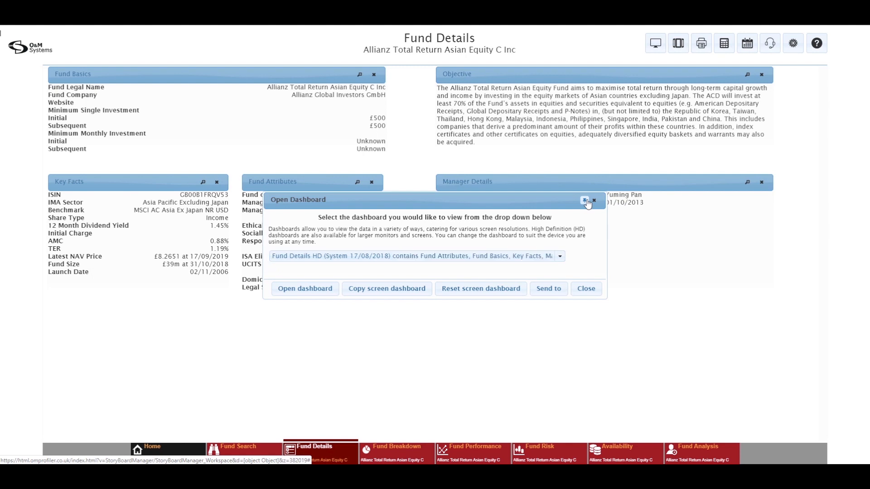
click(588, 204)
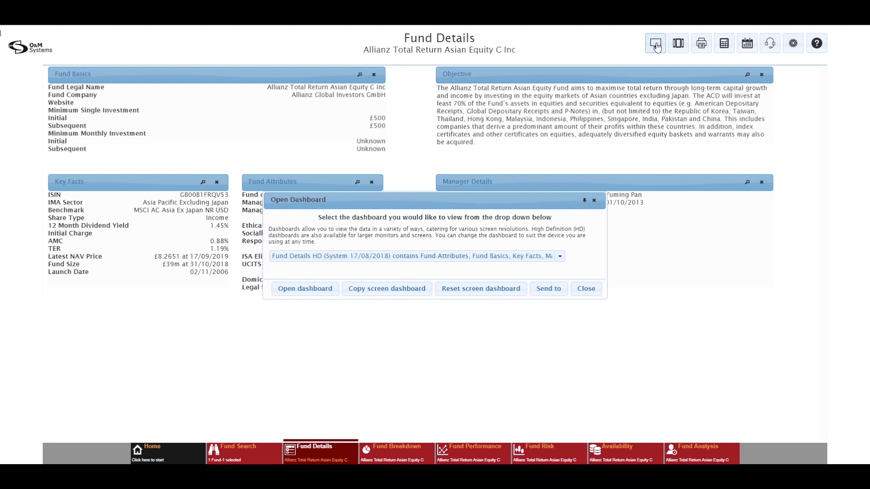
click(586, 201)
click(586, 201)
click(585, 289)
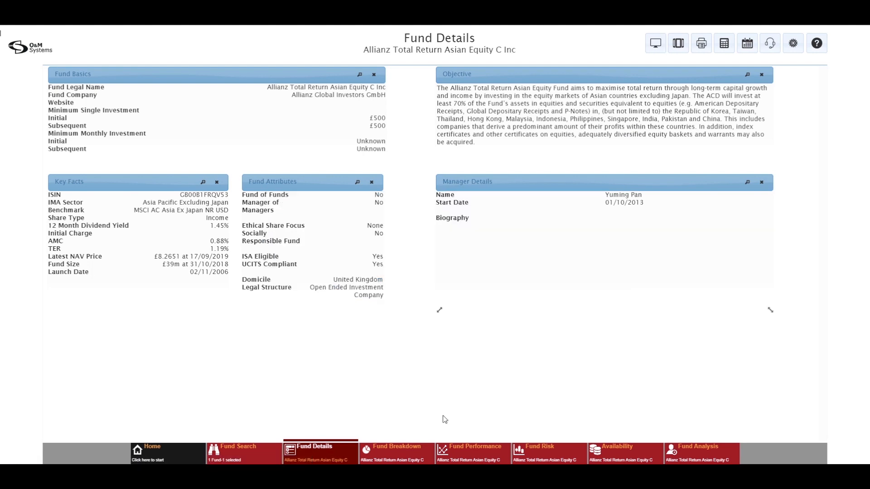
View the Fund Breakdown page of the Allianz Total Return Asian Equity C Inc fund and its available actions.
click(403, 452)
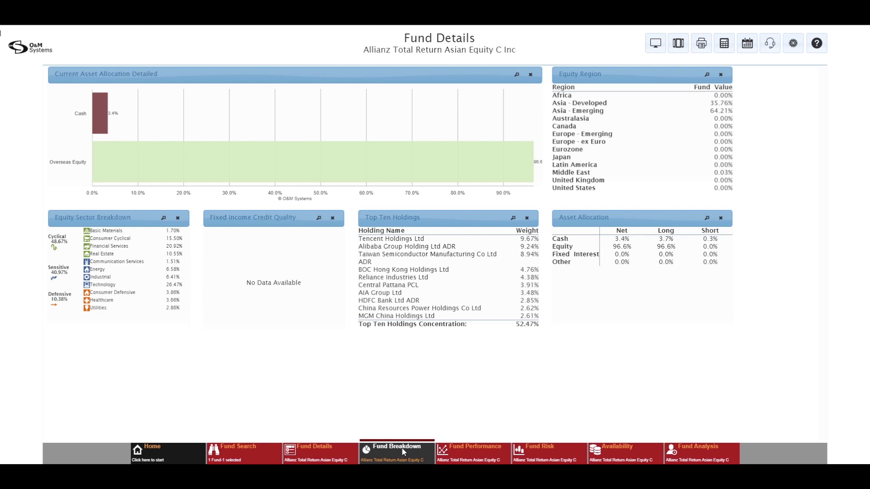
click(404, 452)
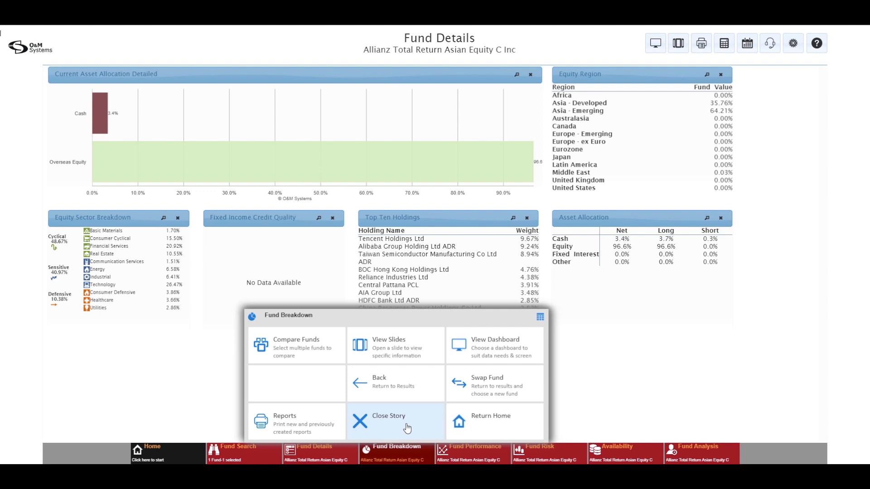
click(403, 452)
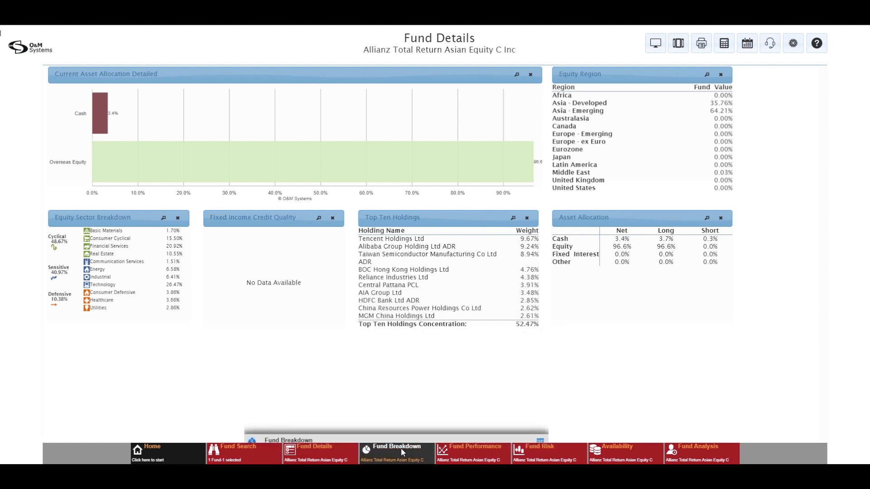
Return to the fund search, amend its criteria and clear the ISIN from the text match.
click(262, 462)
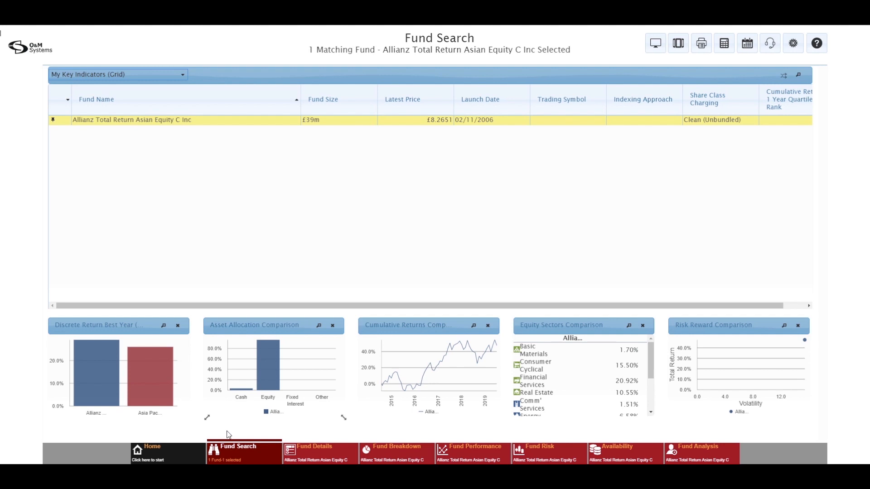
click(236, 457)
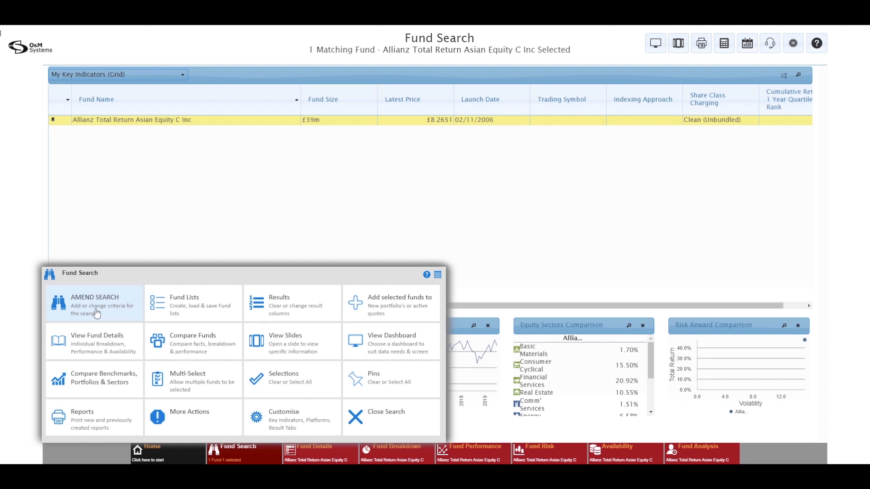
click(96, 313)
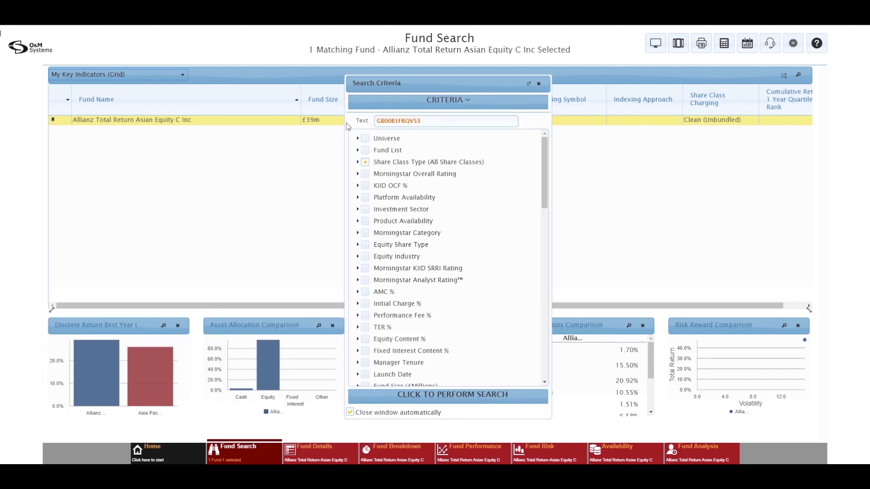
drag(422, 122, 370, 130)
key(BackSpace)
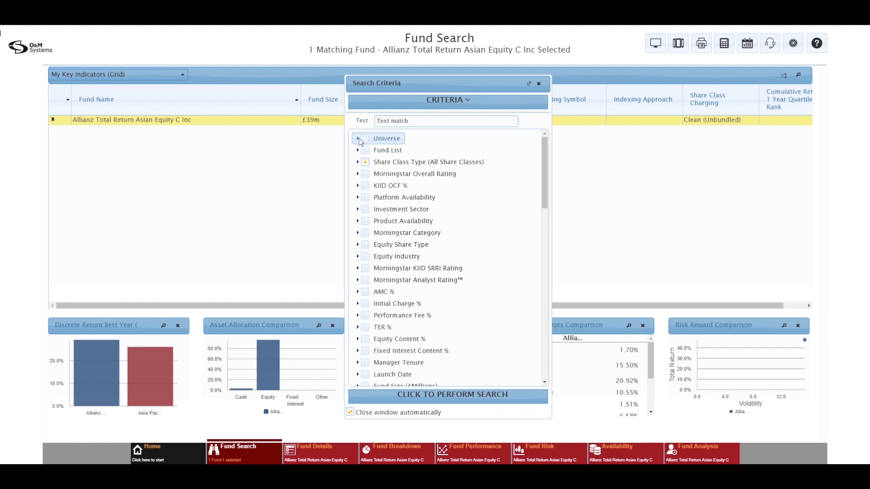
Restrict the search criteria to the OEICs and Unit Trusts universe and the Primary Share Class type.
click(359, 139)
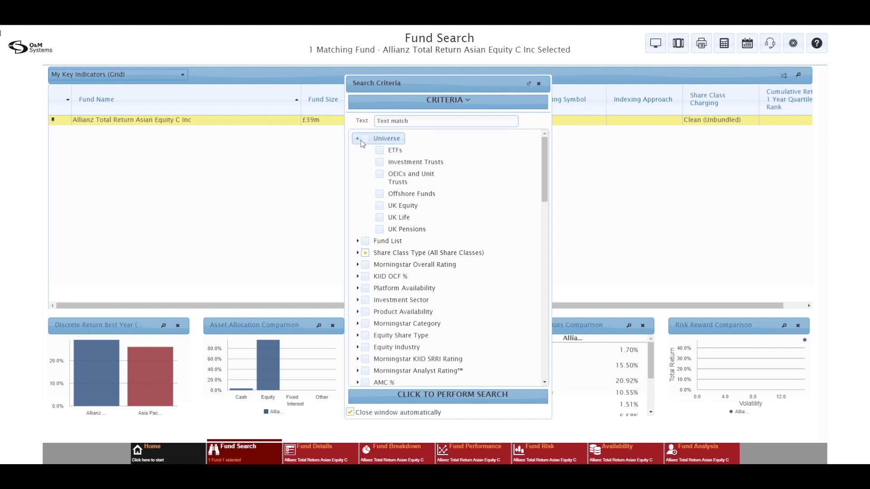
click(381, 174)
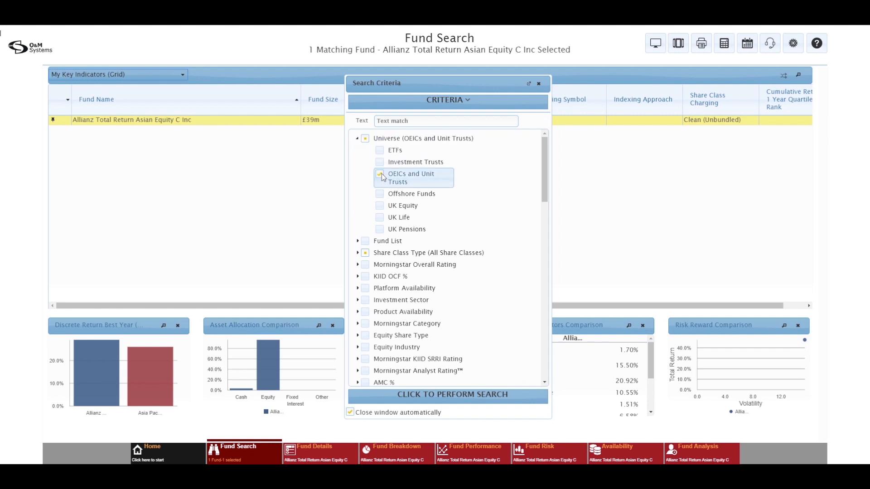
click(358, 139)
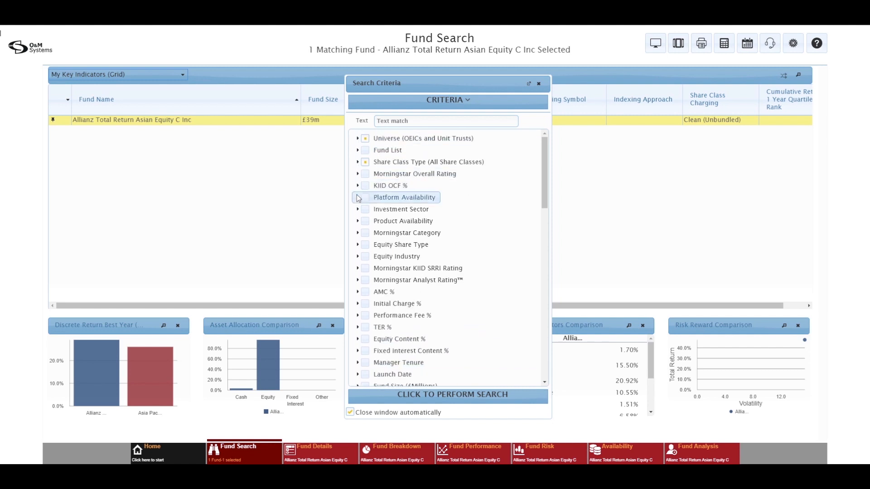
click(358, 162)
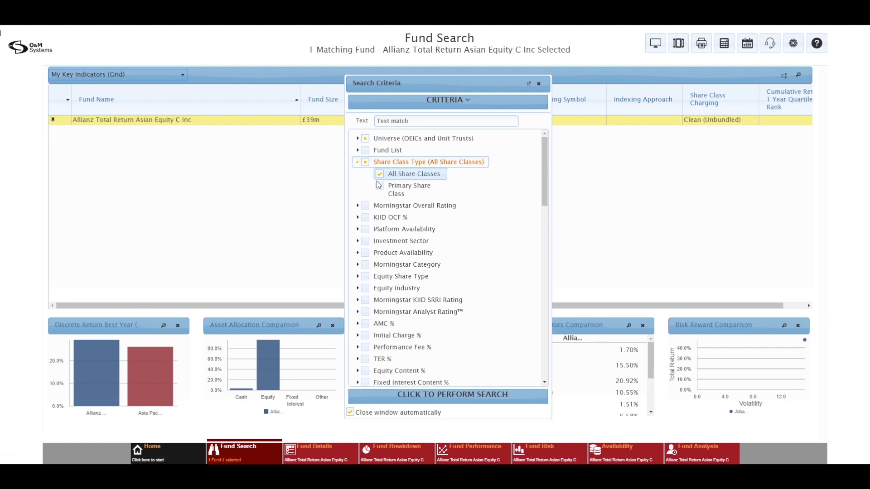
click(381, 187)
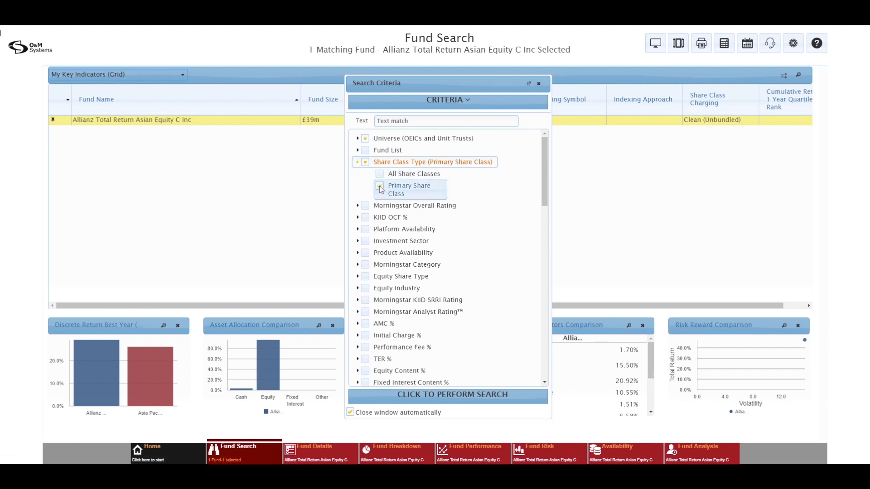
click(358, 162)
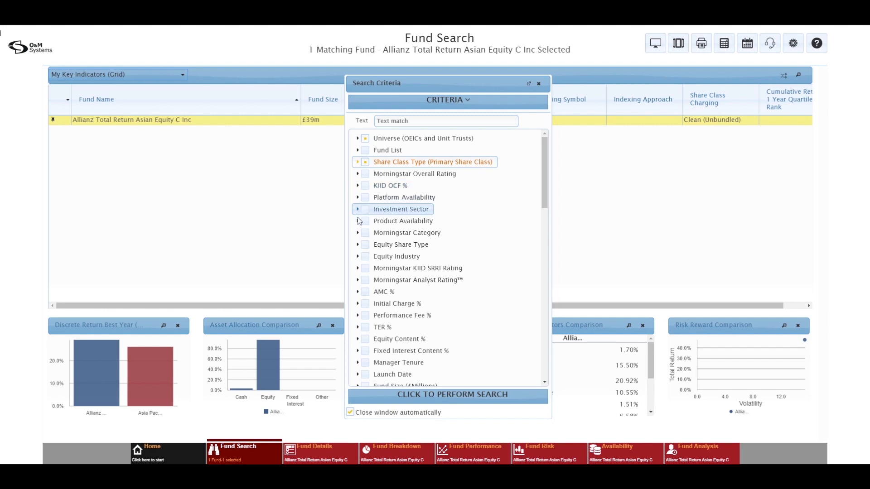
Add a Gold Morningstar Analyst Rating to the criteria and perform the fund search.
click(358, 281)
click(381, 293)
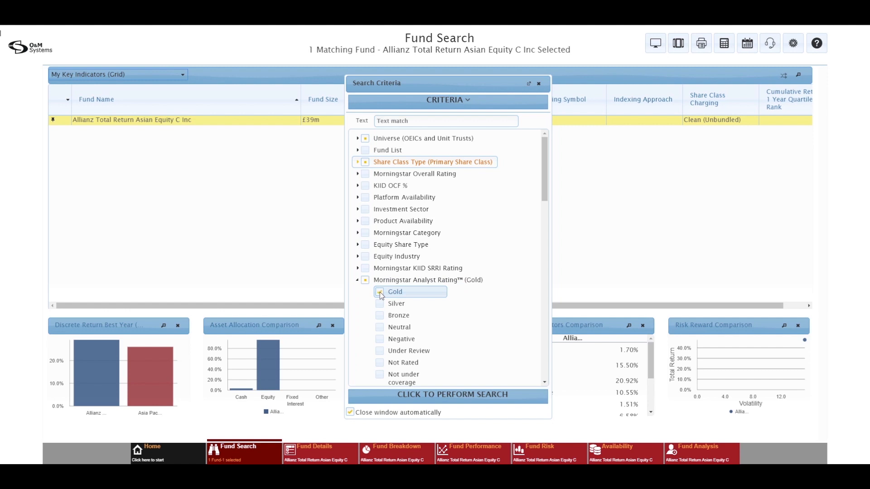
click(359, 281)
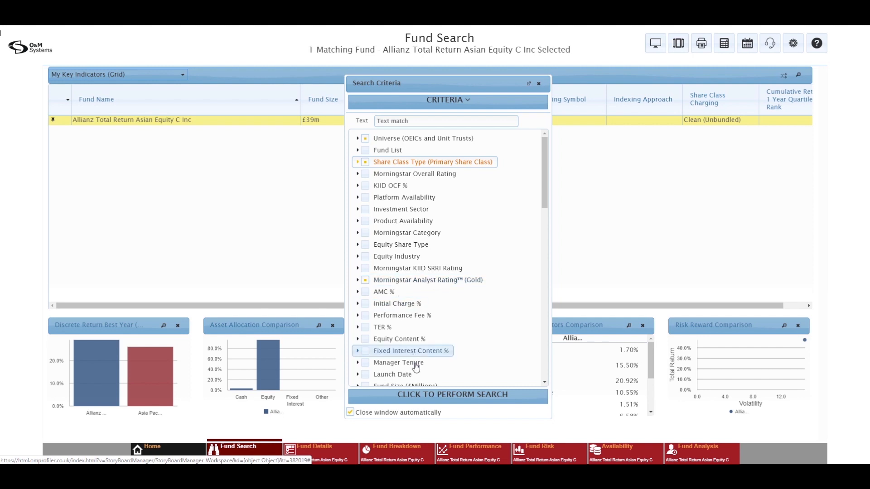
click(418, 396)
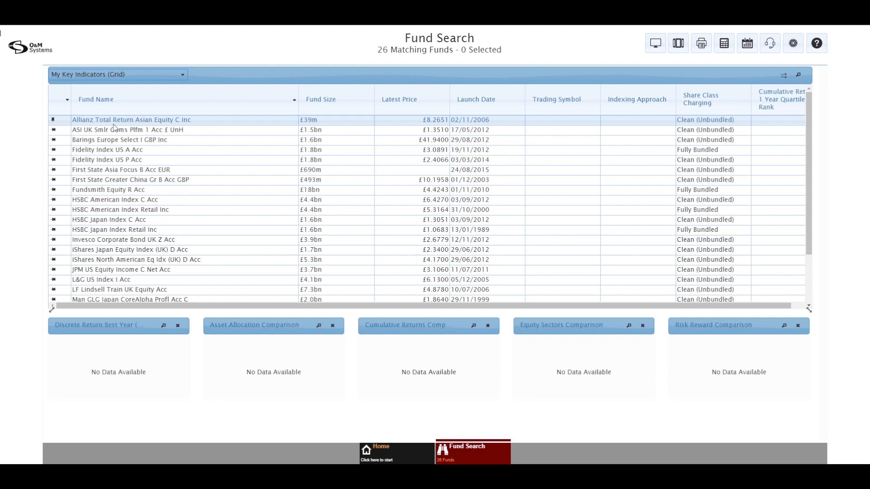
Show the results in the Ratings and Charges grid and select Fundsmith Equity R Acc alongside the pinned Allianz fund.
click(121, 77)
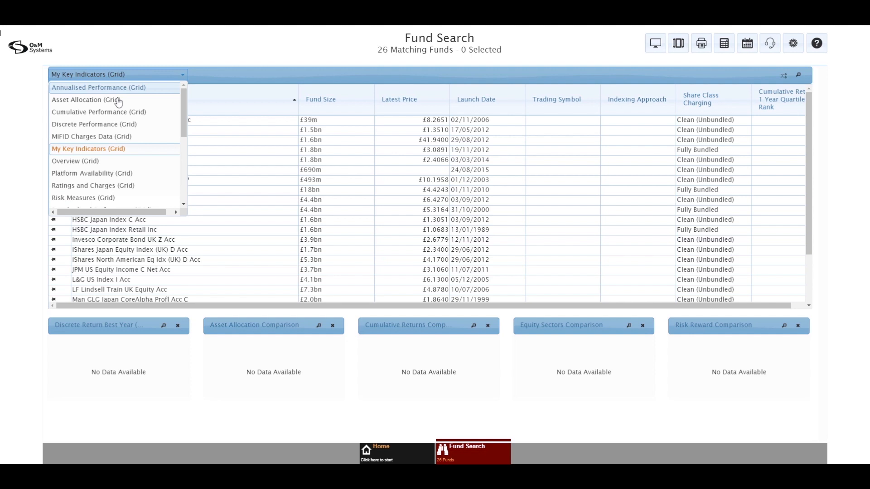
click(104, 186)
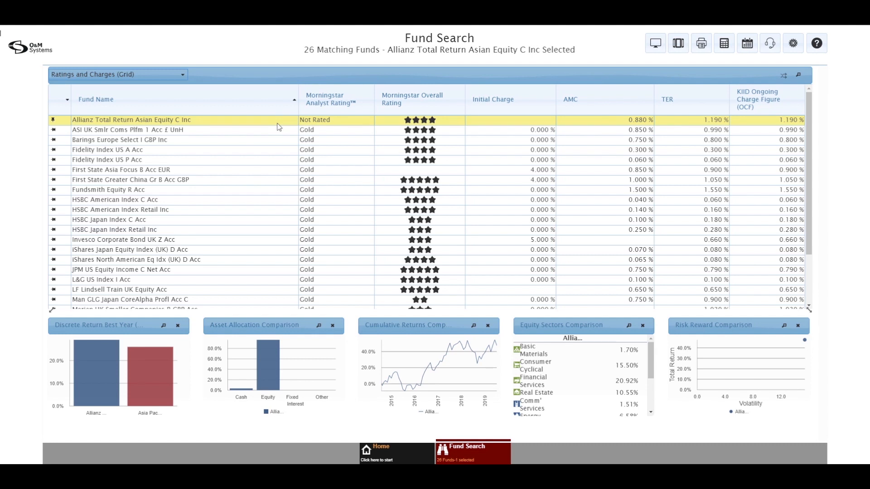
click(212, 187)
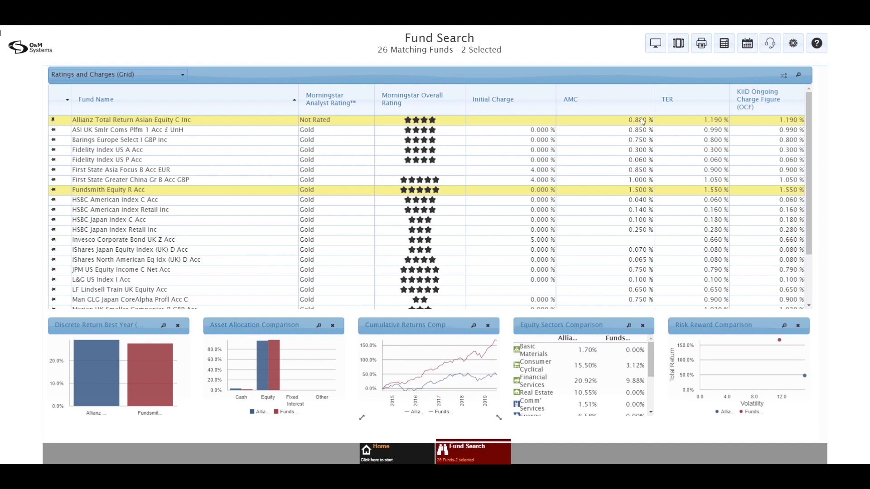
Look through the new report types available for the two selected funds.
click(704, 50)
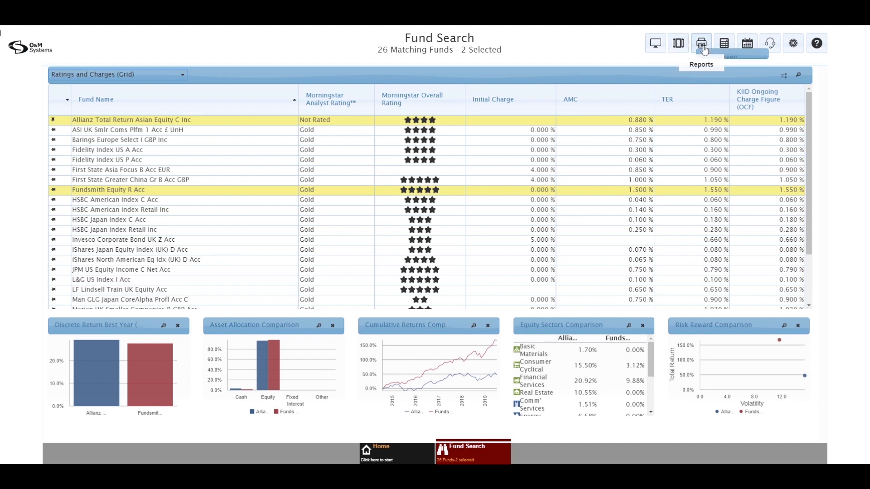
mouse_move(713, 72)
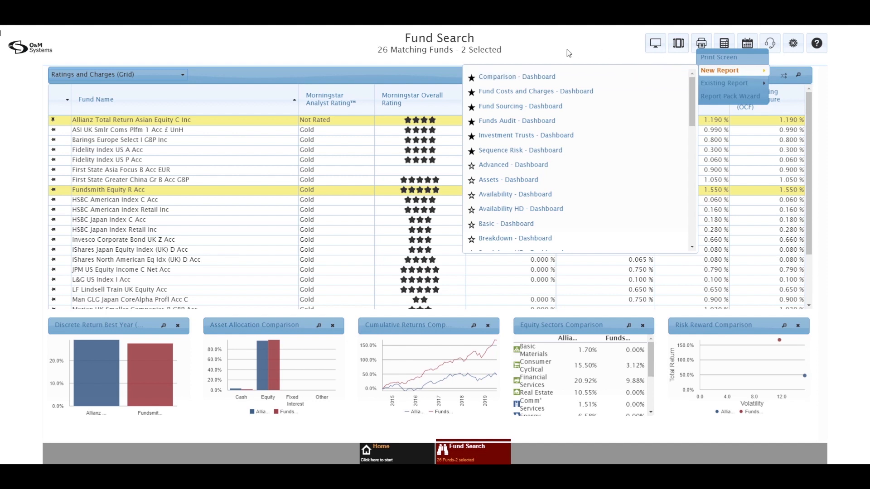
mouse_move(418, 375)
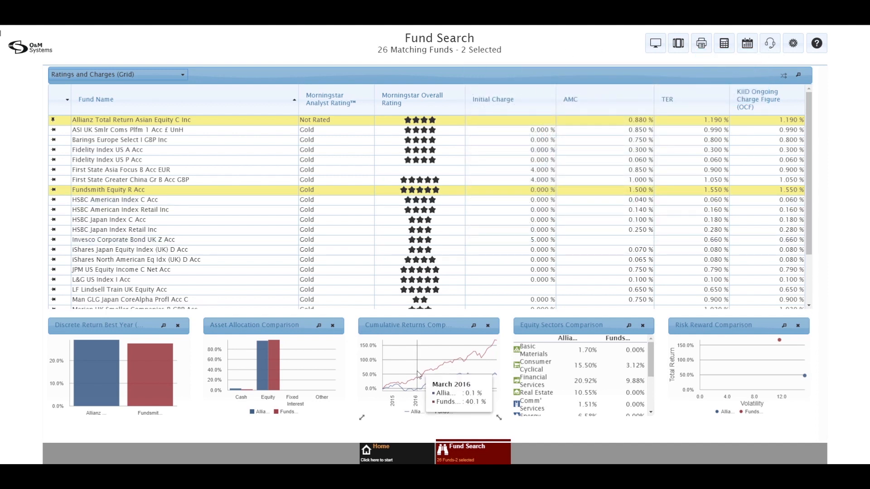
Compare the two selected funds, viewing their Key Facts, Breakdown and Performance comparisons in turn.
click(463, 452)
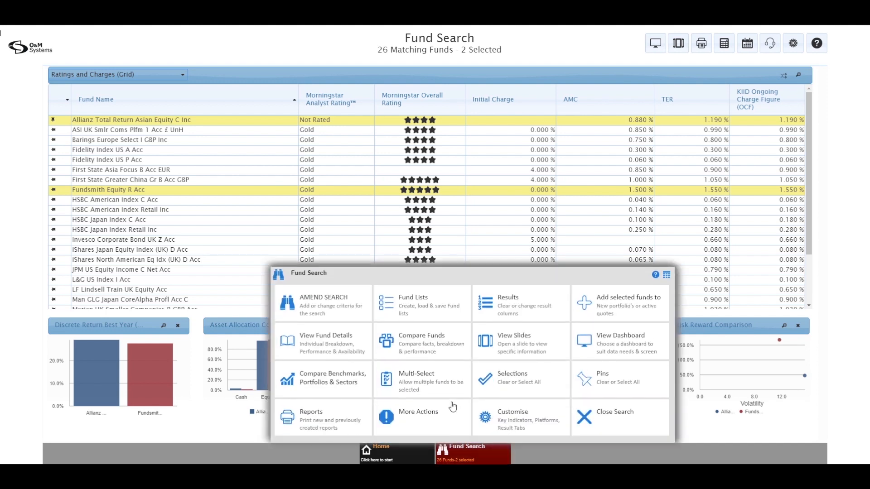
click(425, 350)
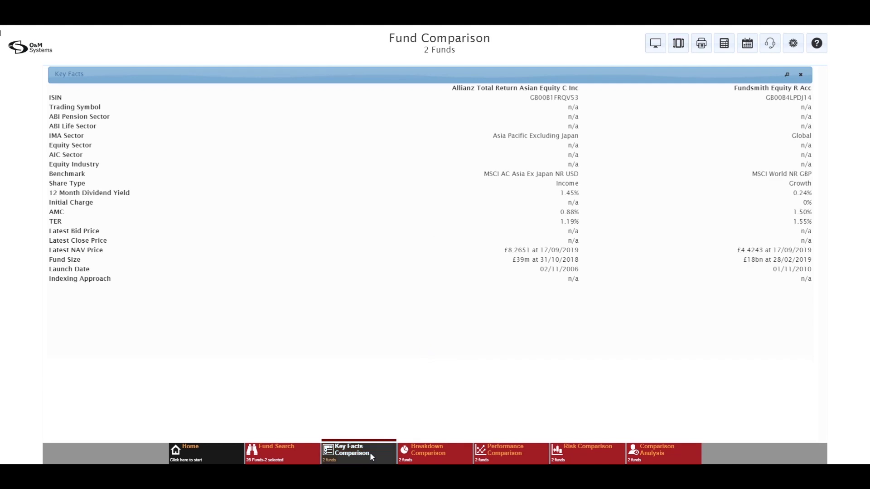
click(413, 451)
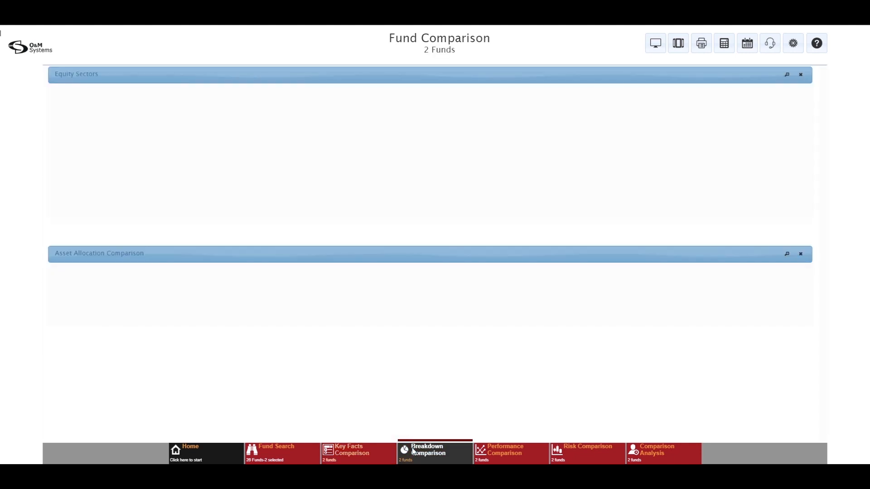
click(493, 455)
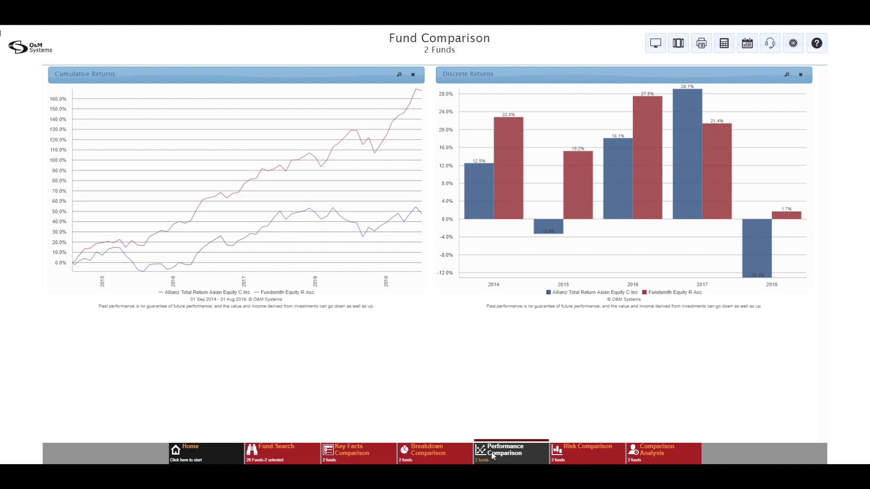
Add the funds' sector averages and the FTSE 100 TR GBP benchmark to the performance comparison.
click(492, 453)
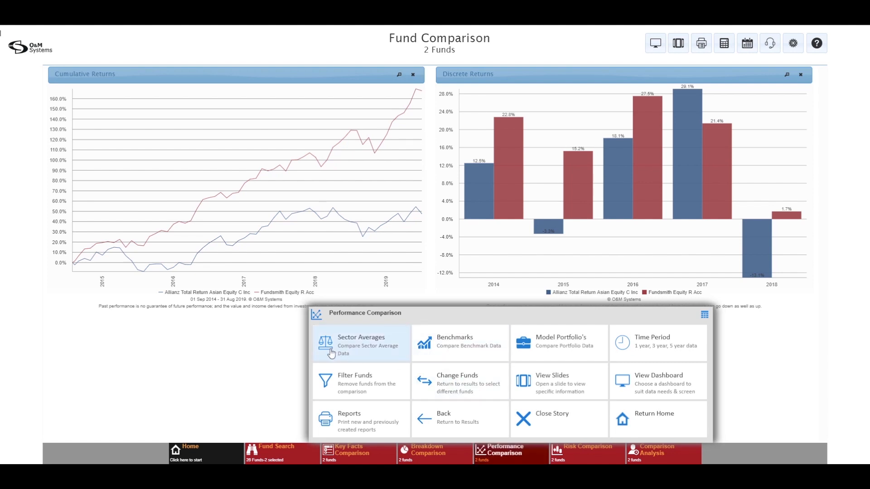
click(349, 354)
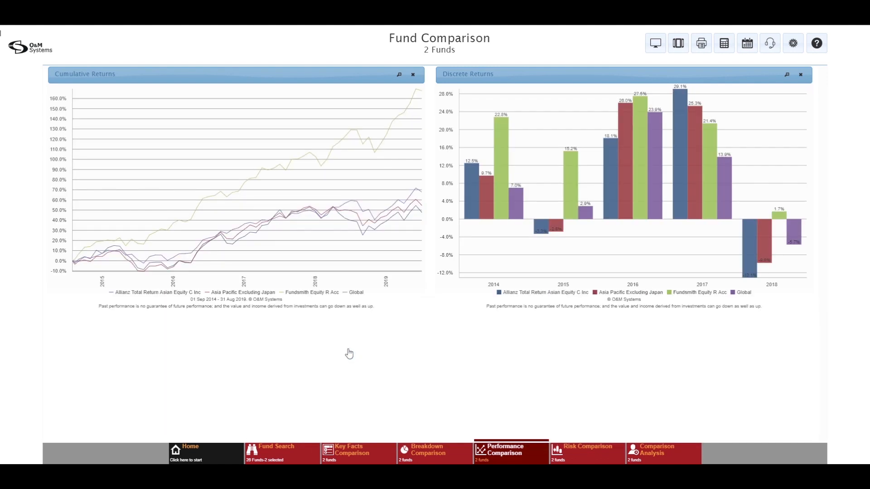
click(487, 455)
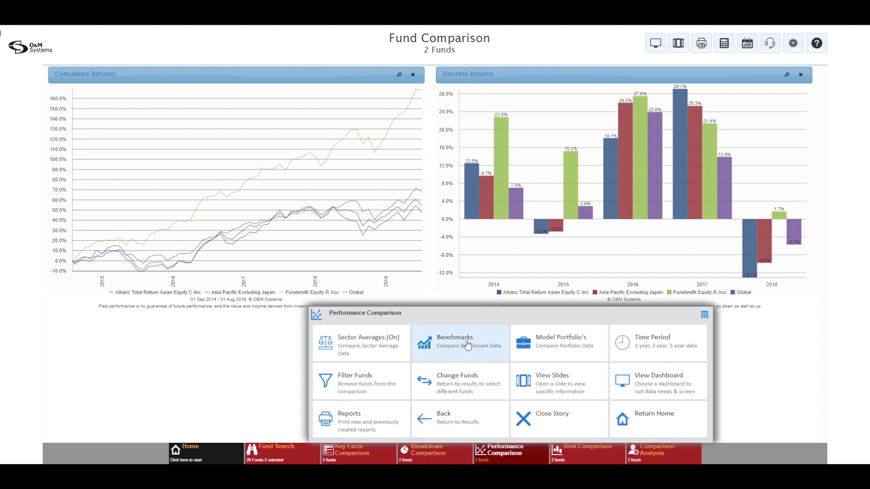
click(467, 345)
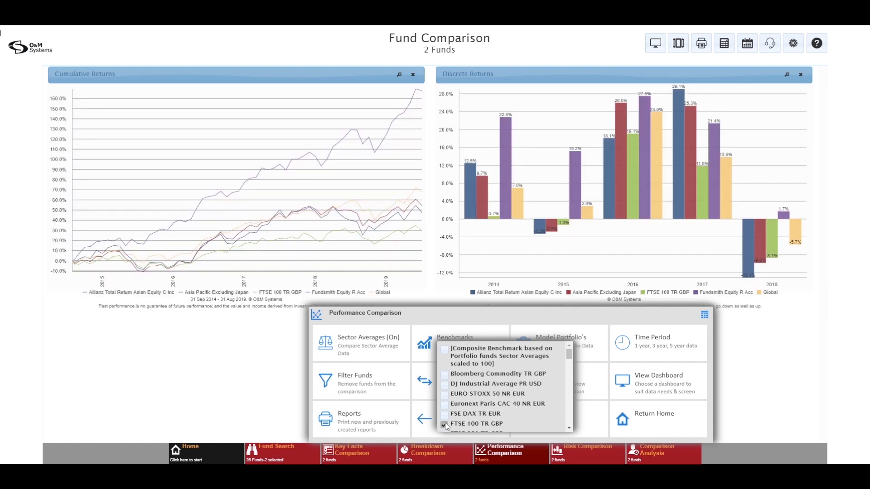
Switch the performance comparison's time period to Custom and open the custom period's date settings.
click(647, 345)
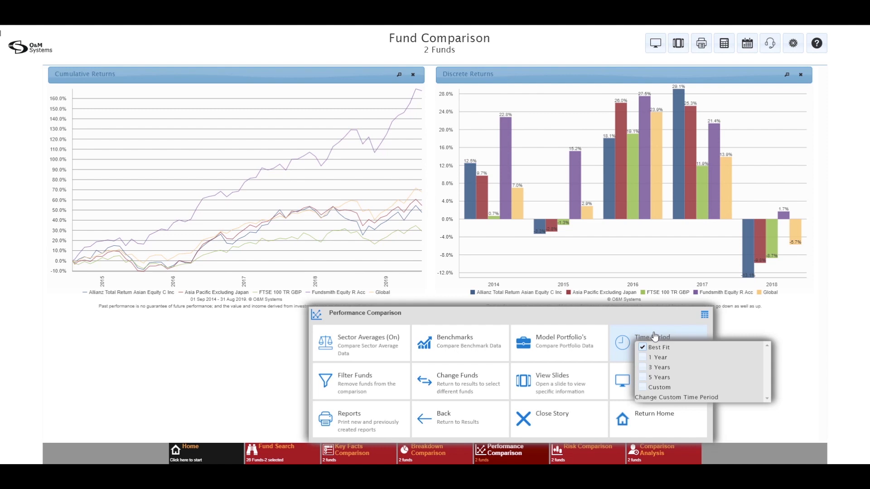
click(644, 387)
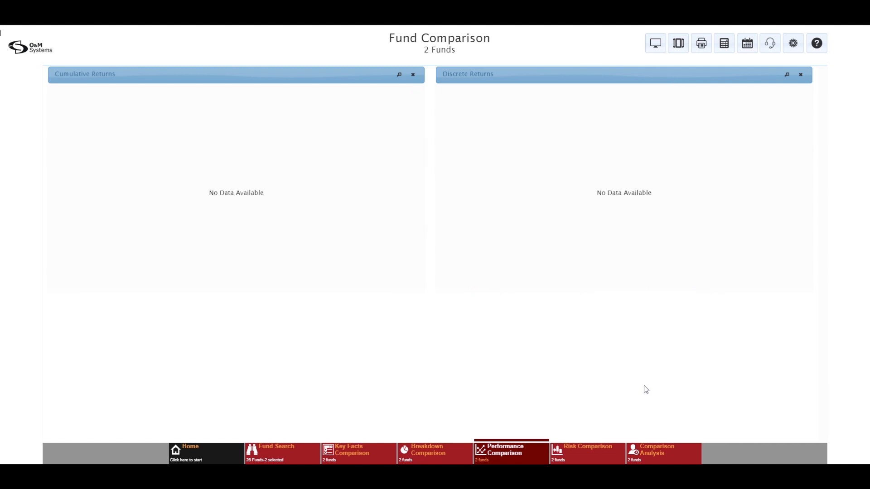
click(518, 460)
click(652, 343)
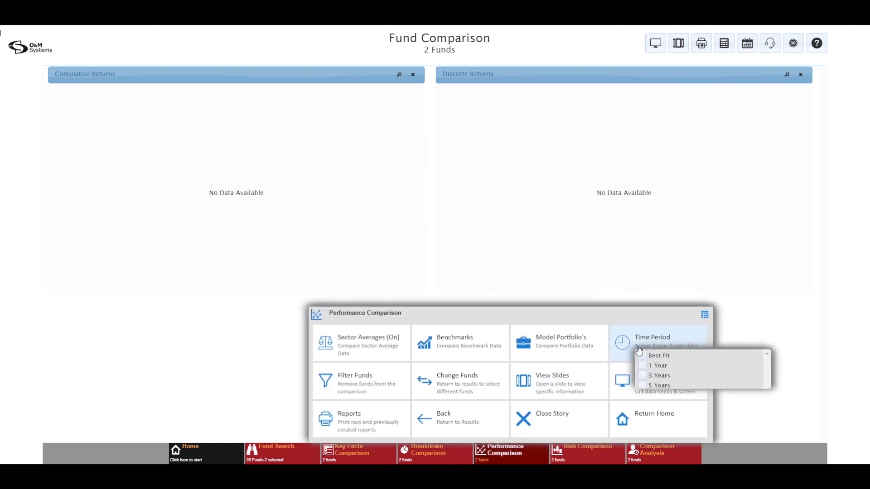
click(669, 407)
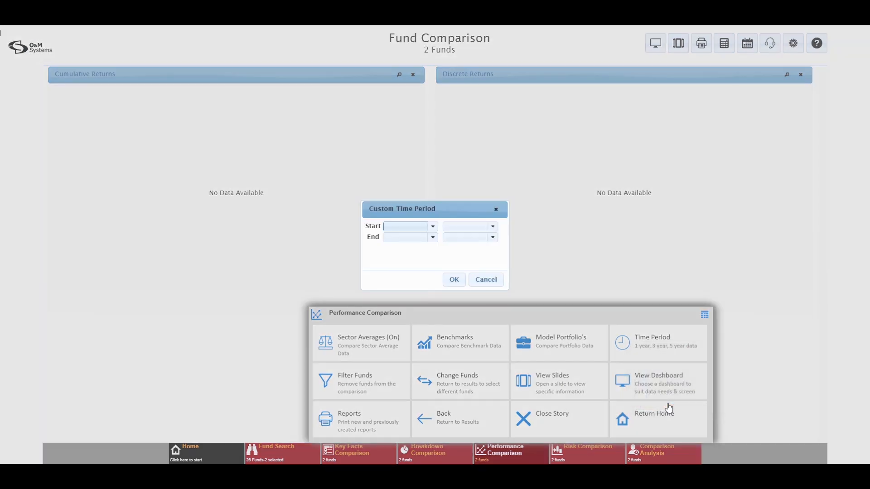
Set the custom time period to run from January 2016 to January 2019 and apply it.
click(433, 227)
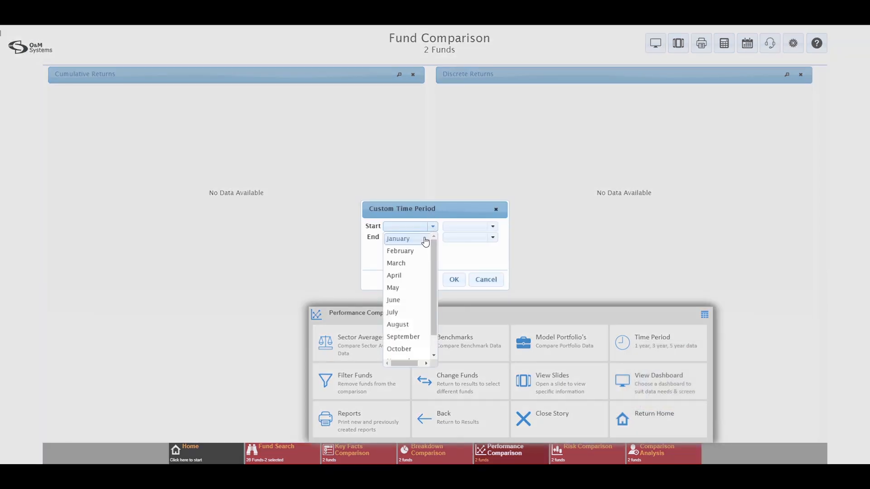
click(422, 240)
click(493, 227)
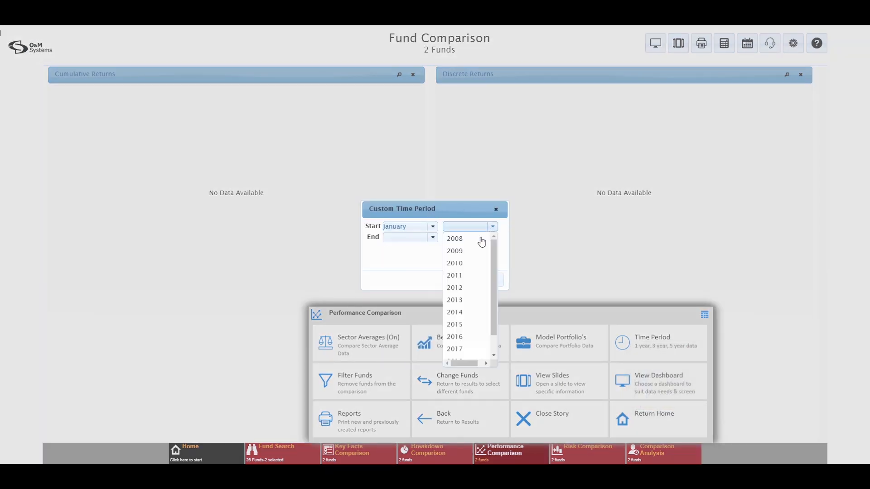
click(461, 338)
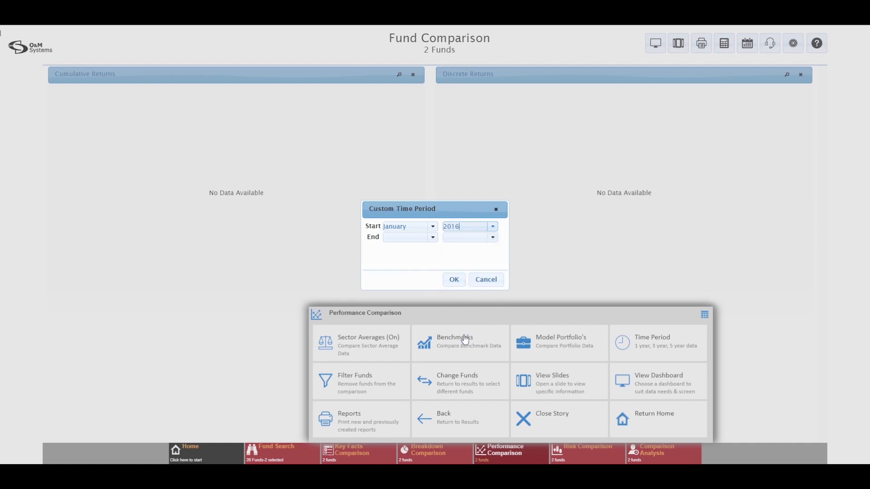
click(426, 237)
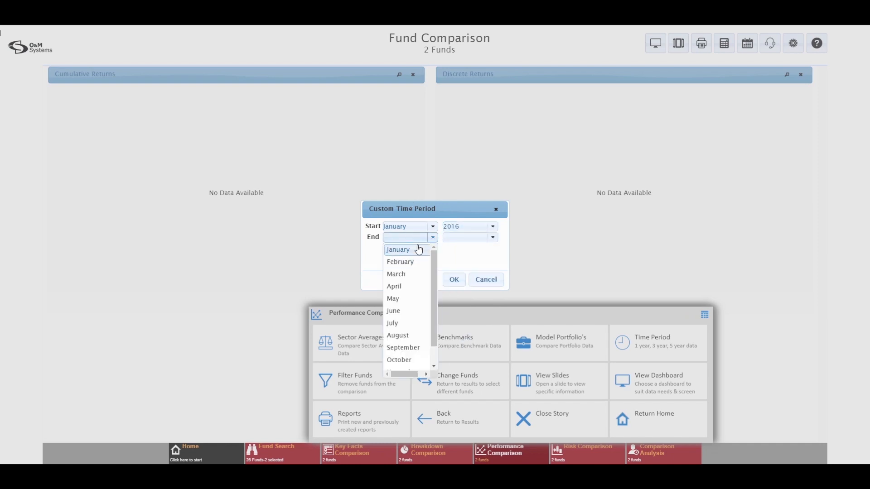
click(417, 249)
click(493, 237)
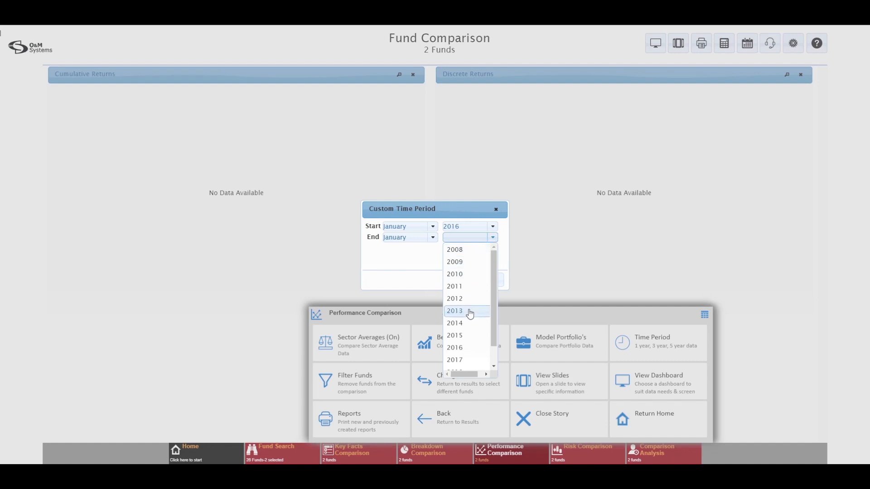
scroll(491, 346, down, 2)
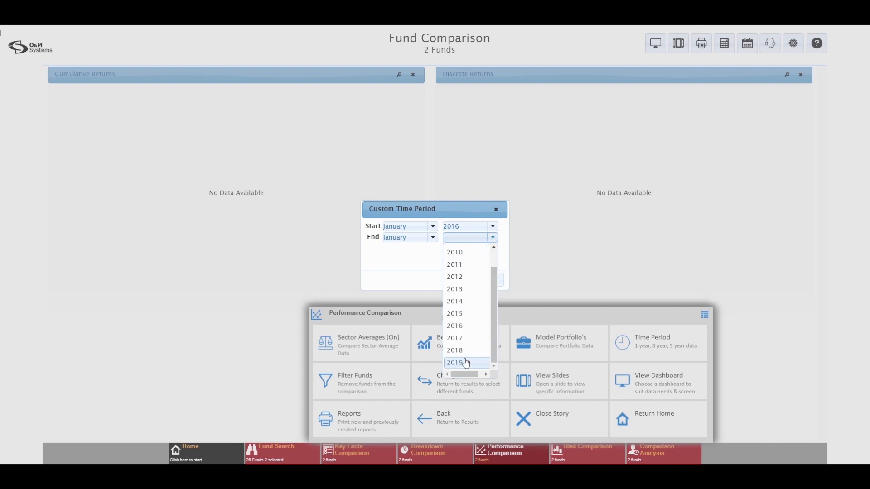
click(457, 361)
click(452, 280)
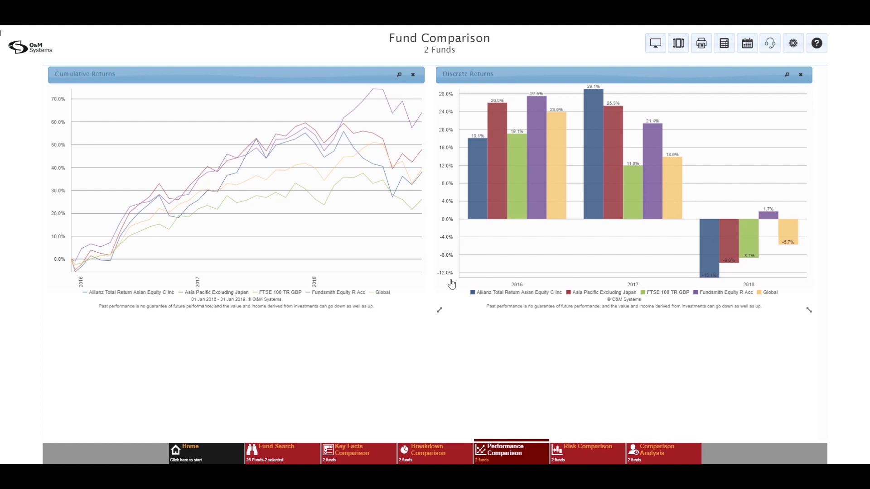
Check the report options for the comparison and return to the fund search results.
click(701, 53)
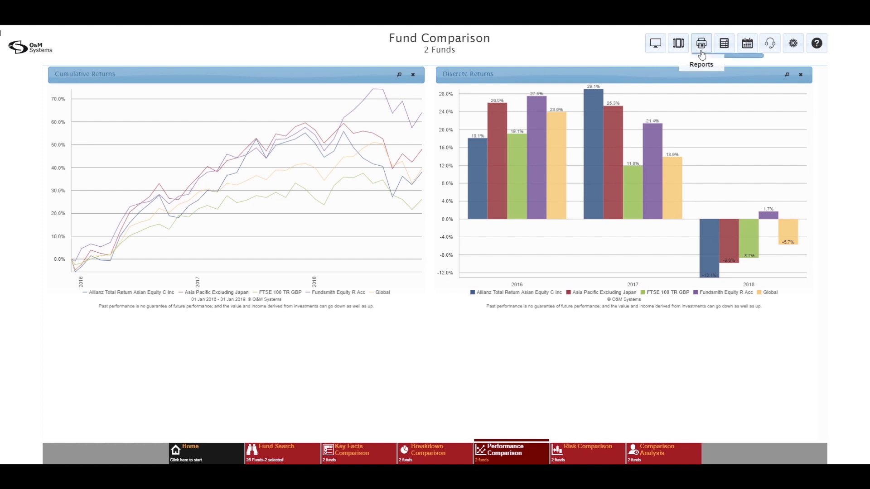
mouse_move(711, 75)
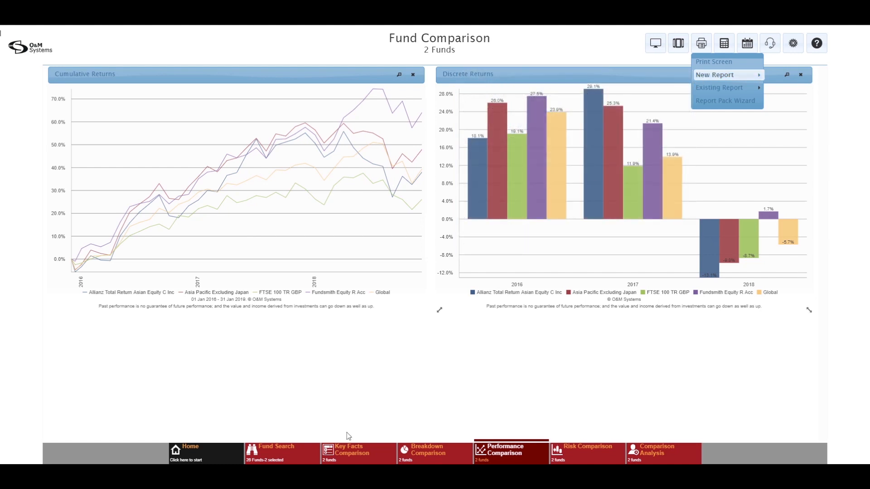
click(294, 455)
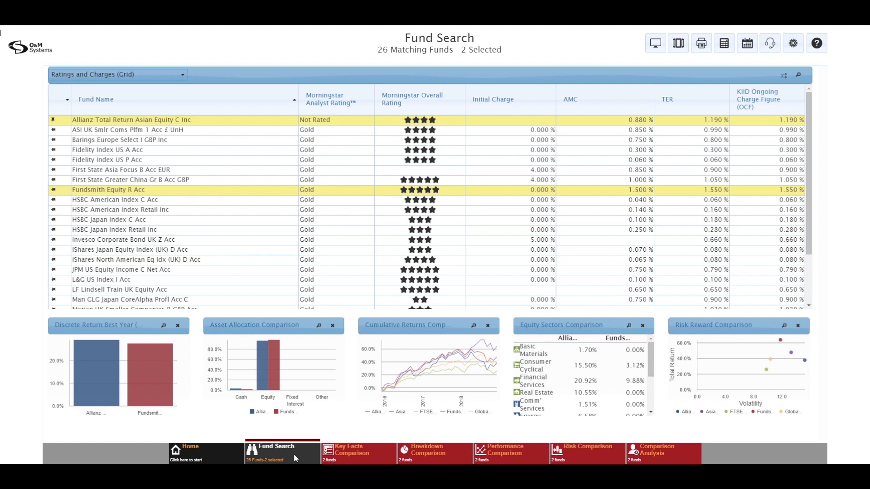
click(294, 453)
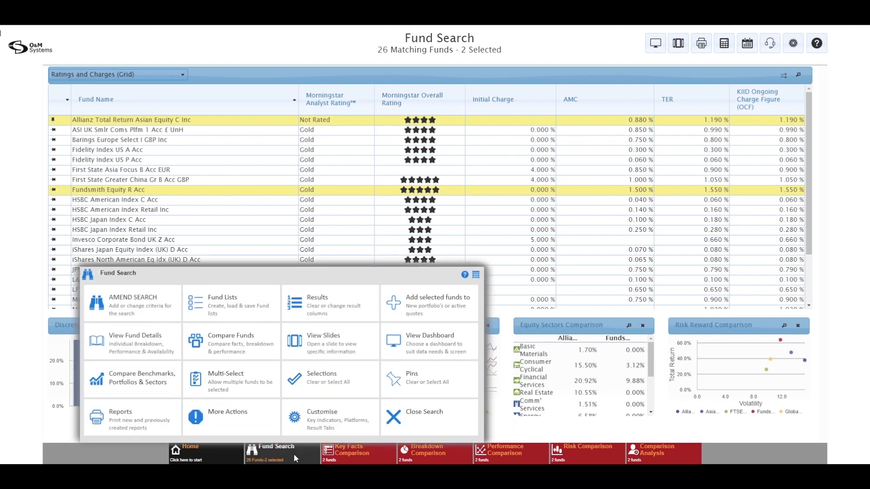
click(433, 305)
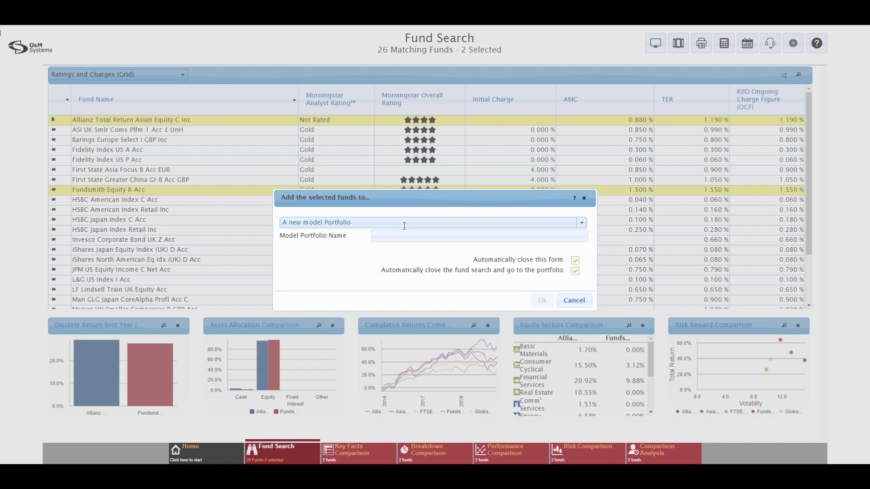
click(580, 224)
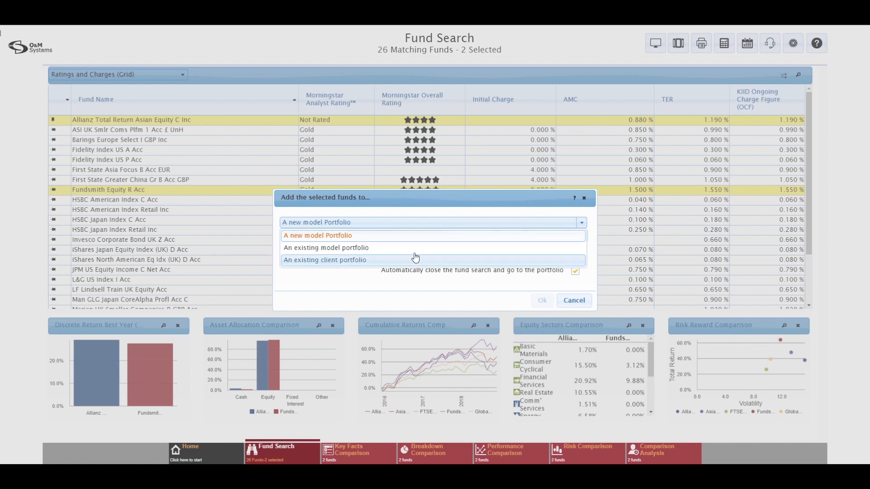
click(474, 203)
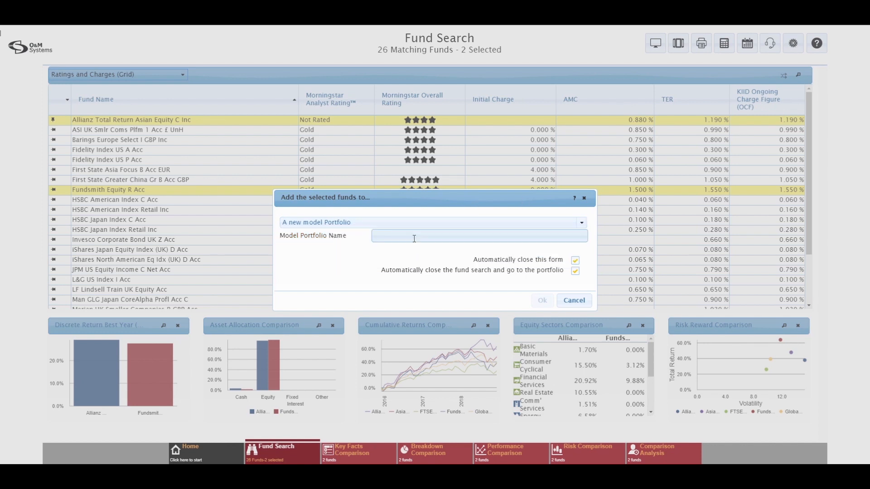
text(Simple Model)
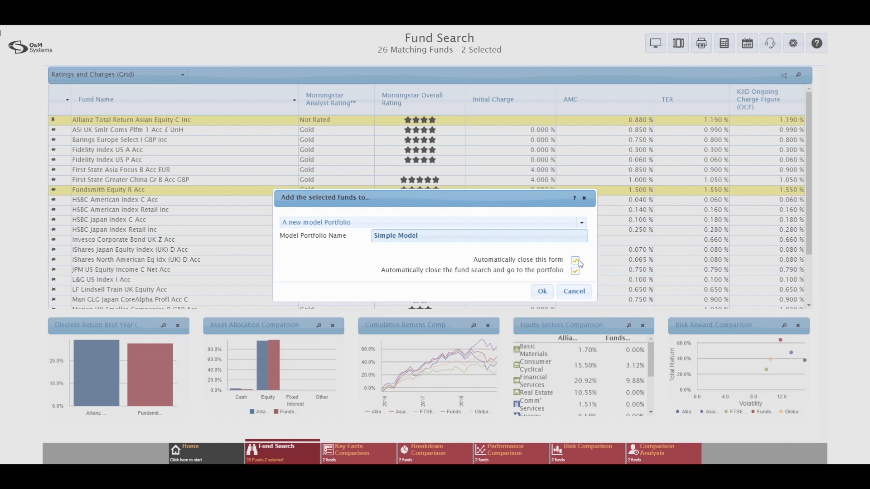
click(569, 293)
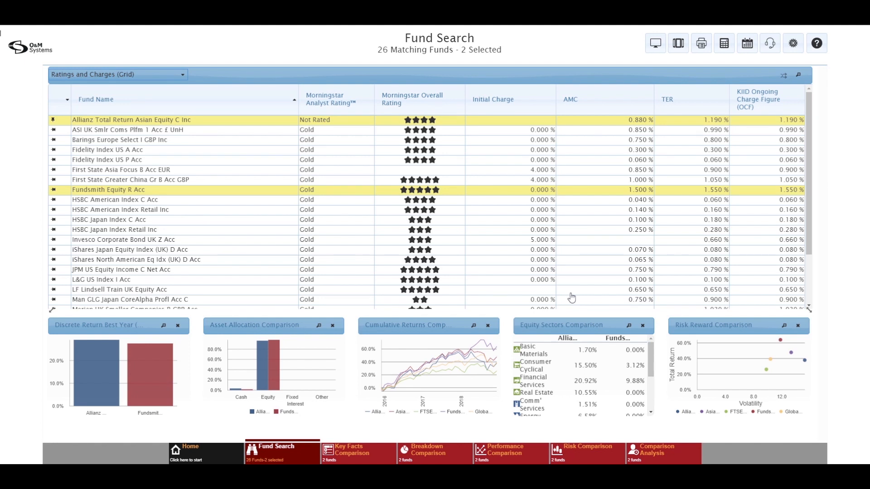
Save the current fund search criteria as "My Default Fund Search".
click(290, 455)
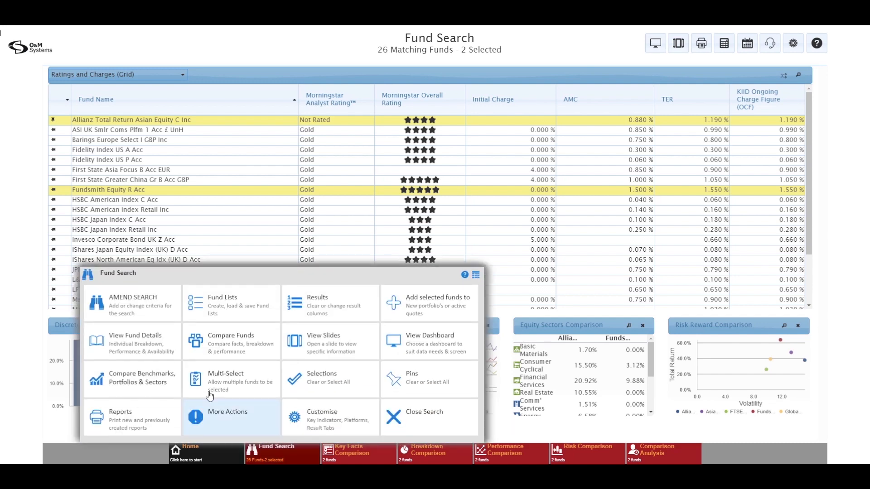
click(139, 303)
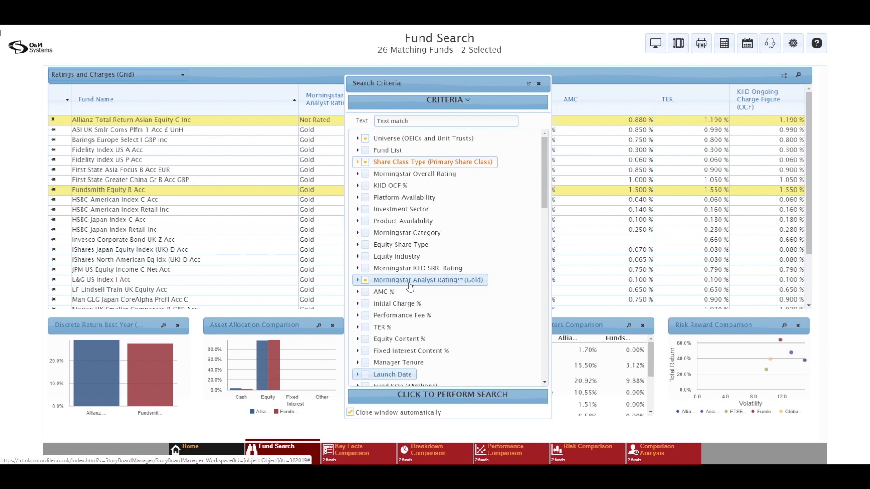
click(456, 105)
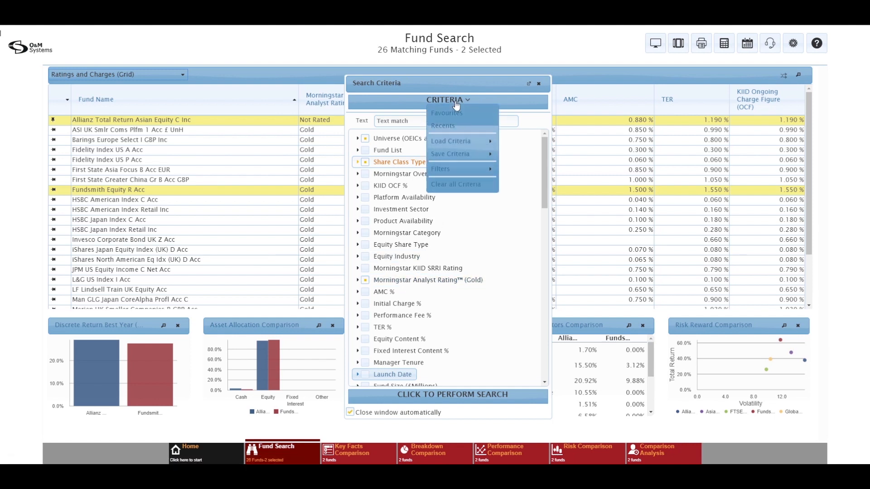
click(468, 154)
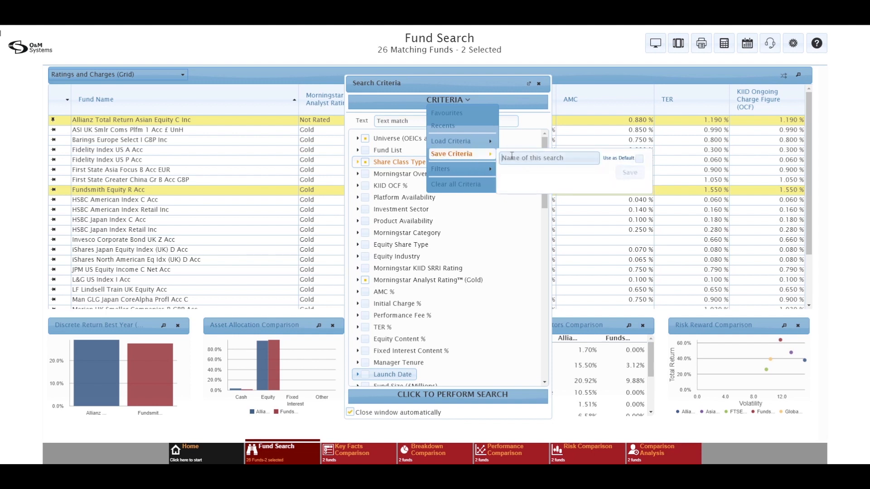
text(My Default Fund Search)
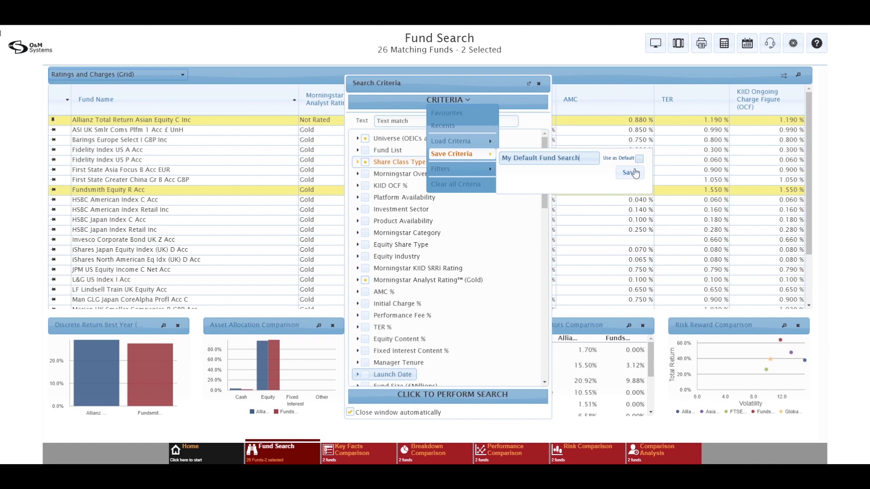
click(629, 172)
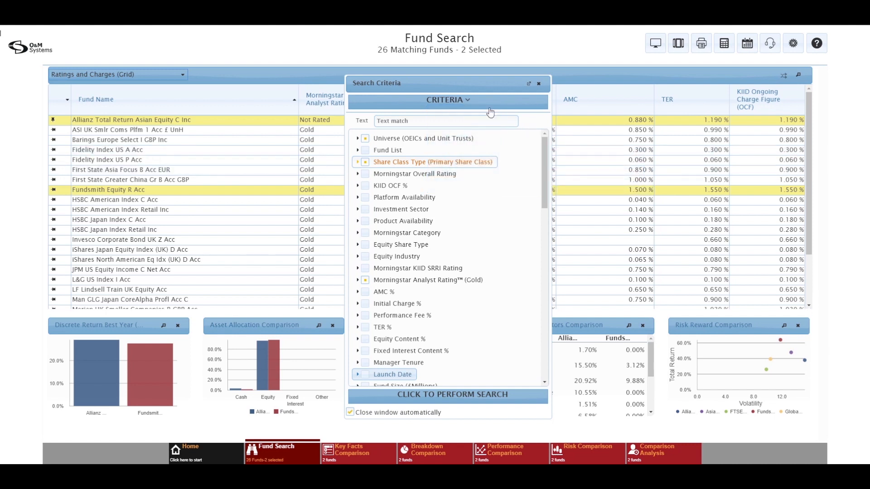
Share the saved "My Default Fund Search" criteria and close the search criteria window.
click(462, 105)
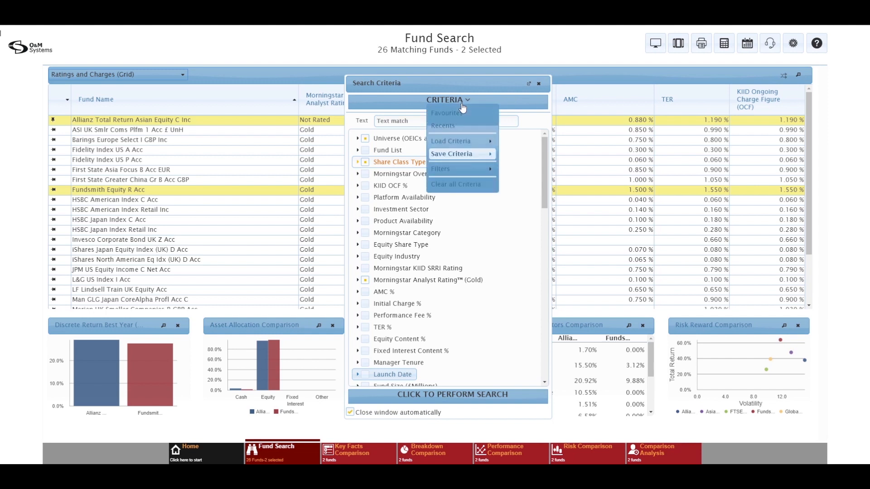
click(457, 145)
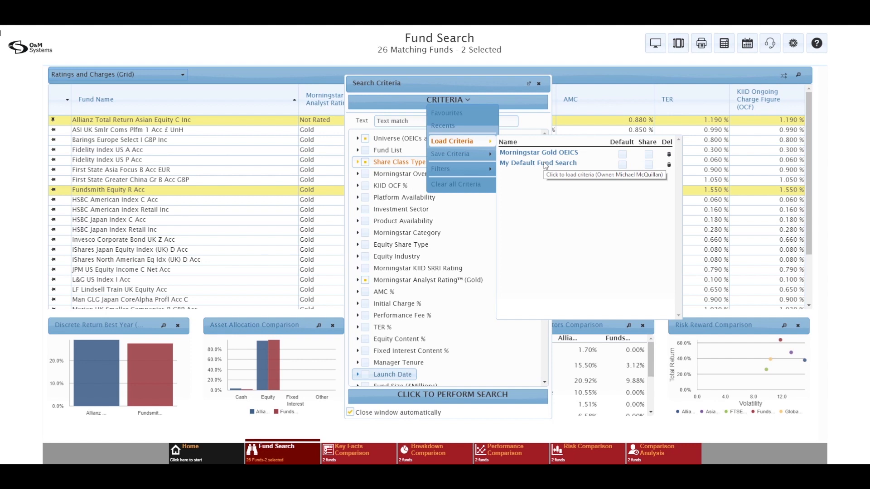
click(649, 165)
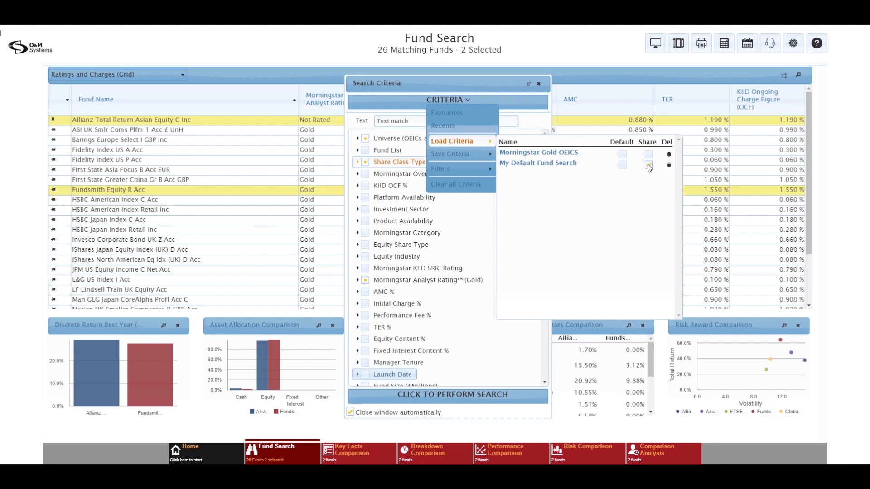
click(460, 101)
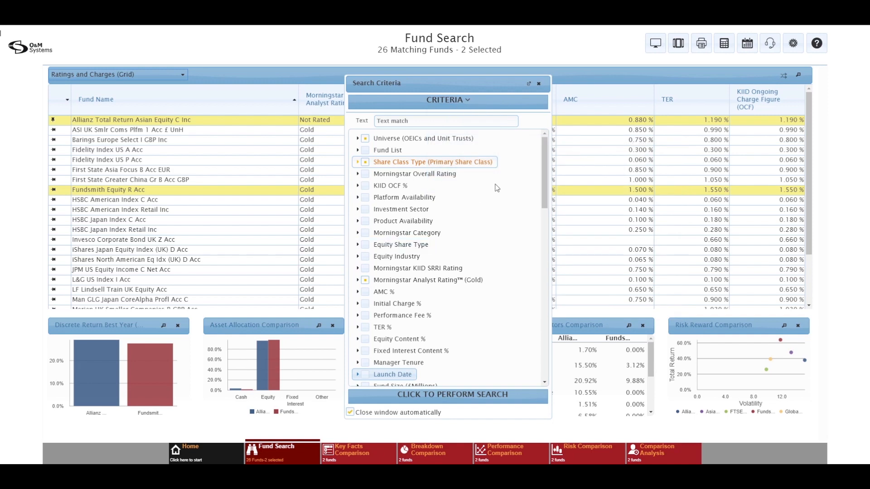
click(541, 84)
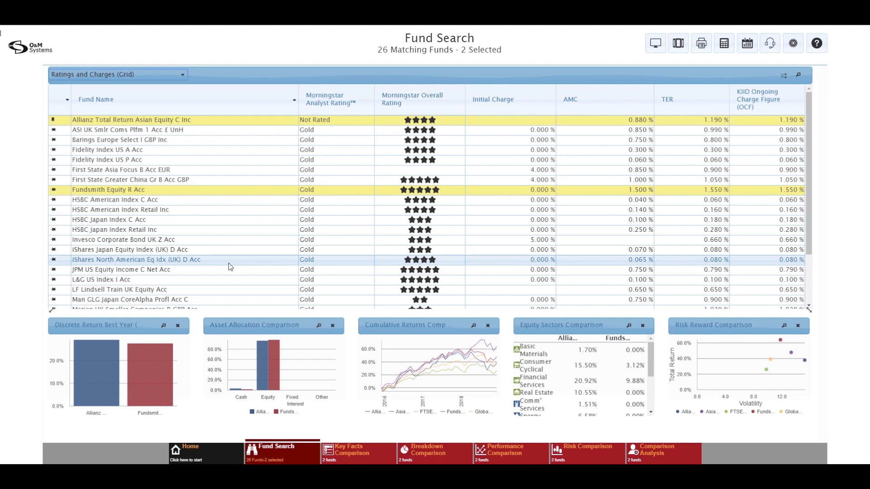
Add Fidelity Index US P Acc, HSBC Japan Index Retail Inc, JPM US Equity Income C Net Acc and LF Lindsell Train UK Equity Acc to the selection.
click(177, 230)
click(167, 270)
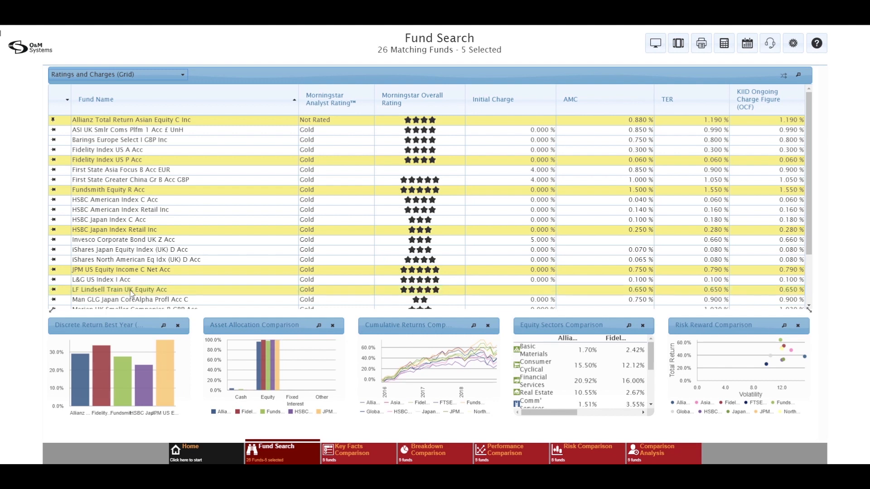
click(131, 290)
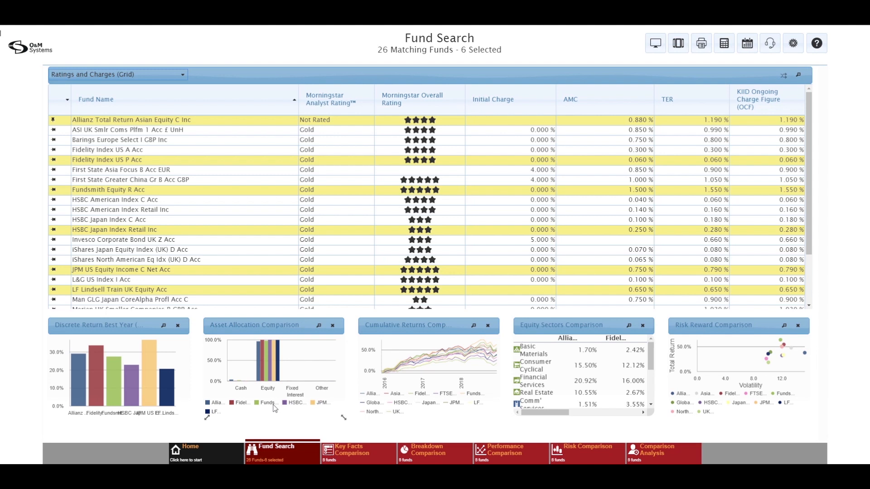
Save the selected funds to a new fund list named "My New Fund List".
click(282, 450)
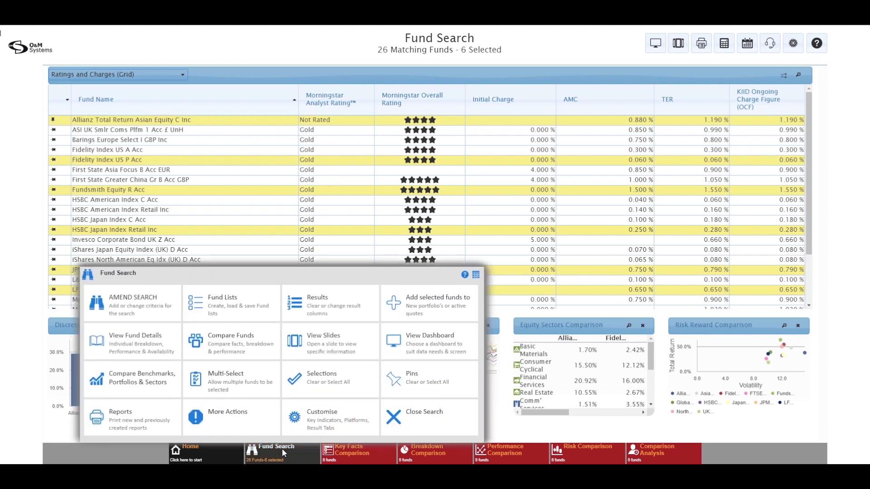
click(215, 311)
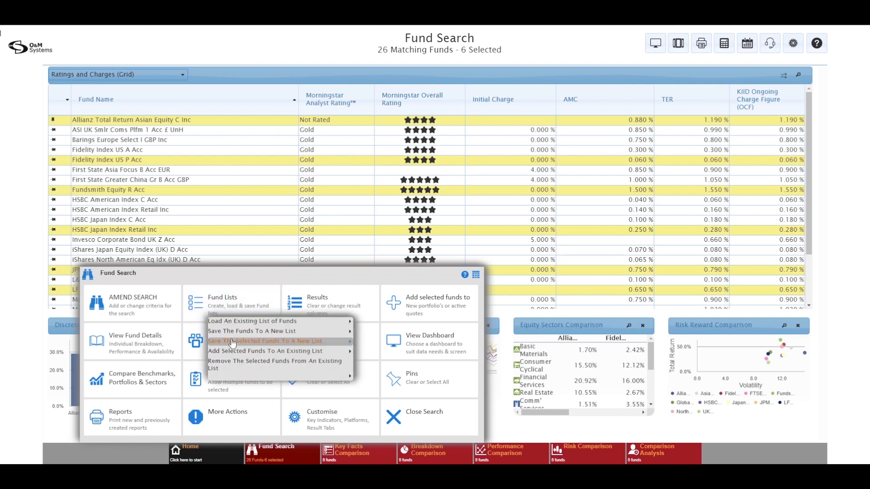
mouse_move(232, 343)
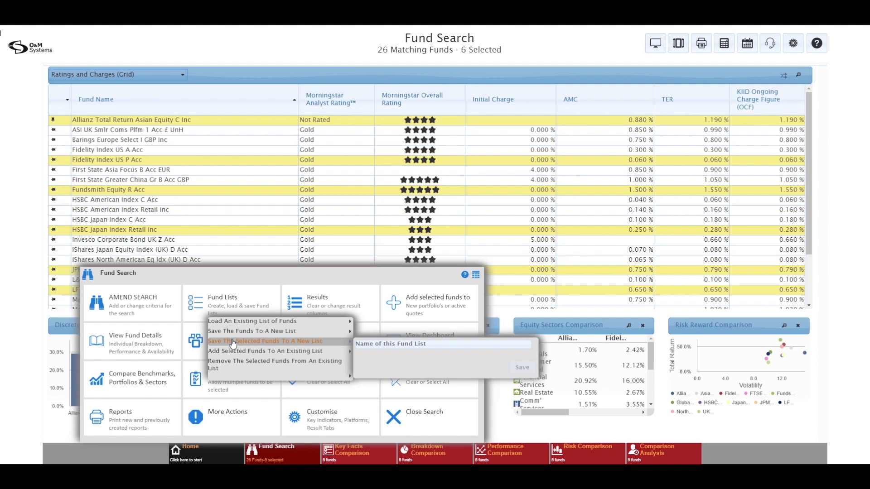
click(375, 343)
text(My New Fund List)
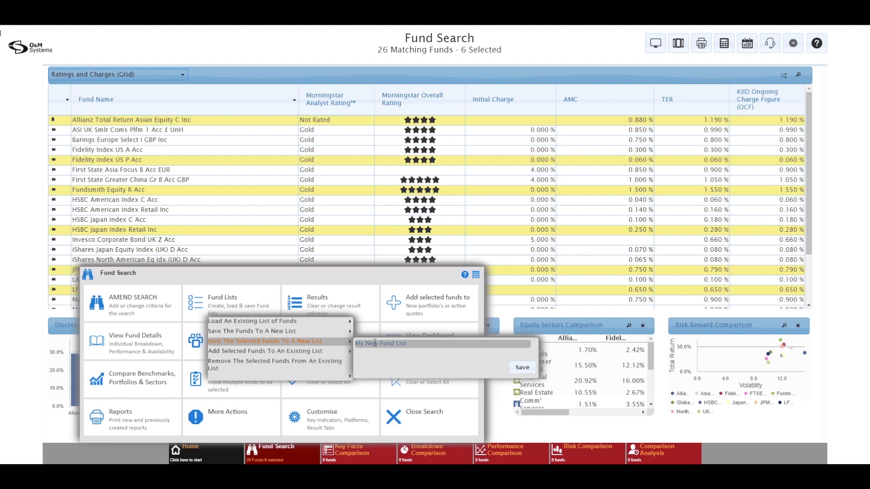
click(522, 367)
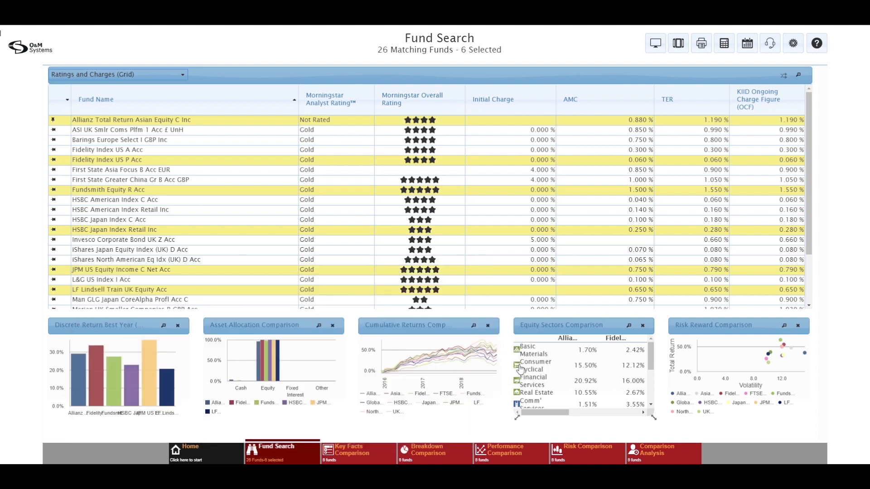
Clear all fund search results and all search criteria.
click(270, 453)
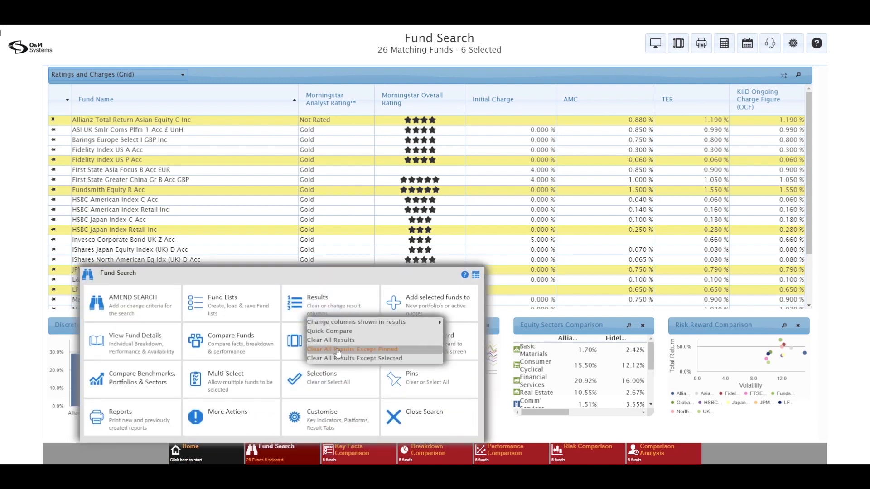
click(339, 343)
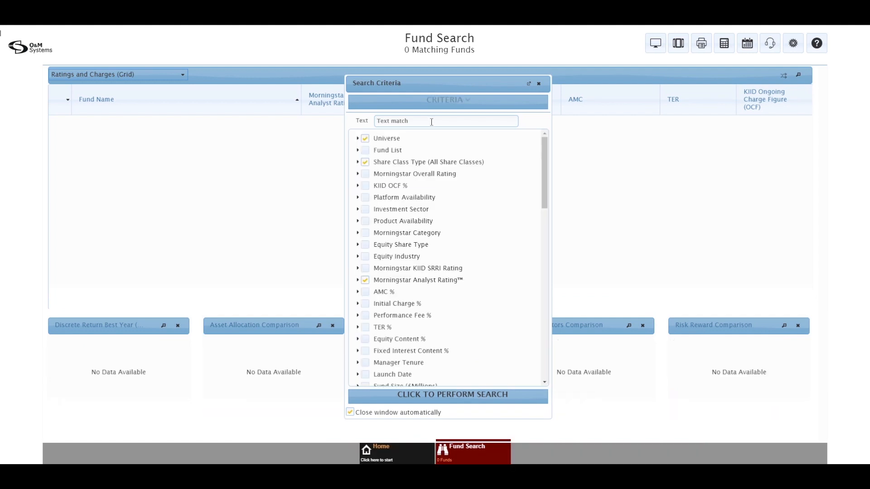
click(448, 105)
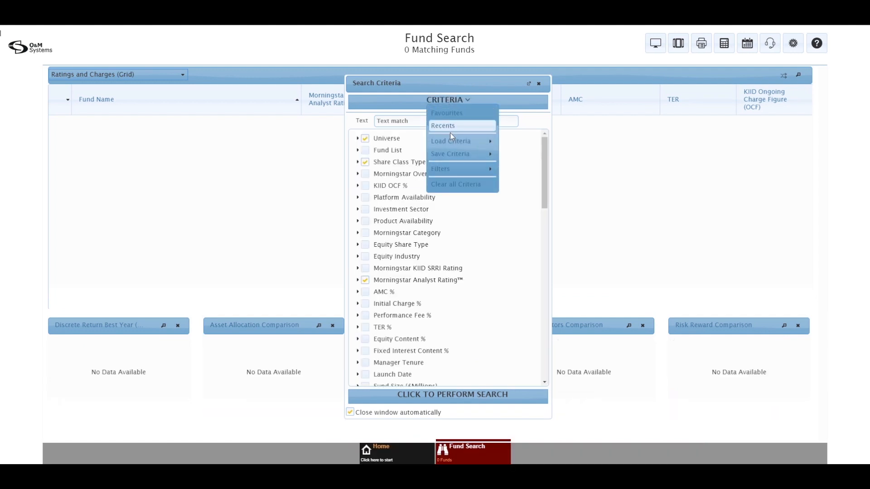
click(449, 186)
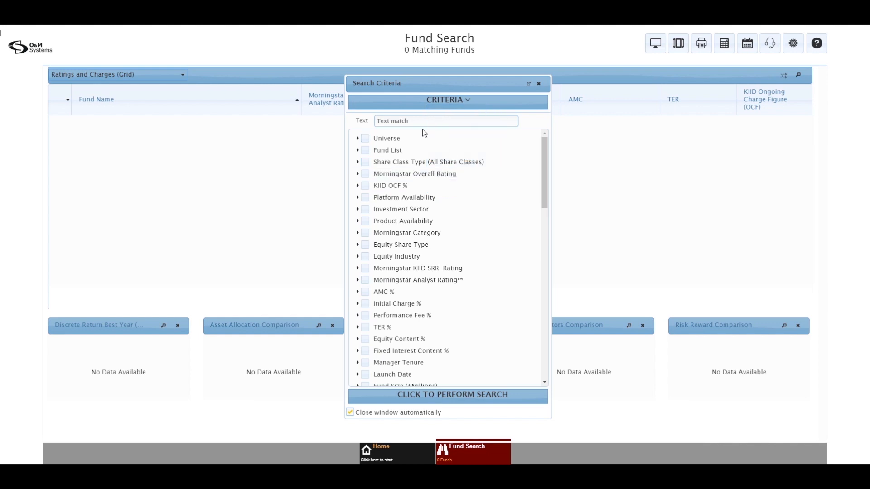
Search for the funds in "My New Fund List" using the Fund List criterion.
click(358, 151)
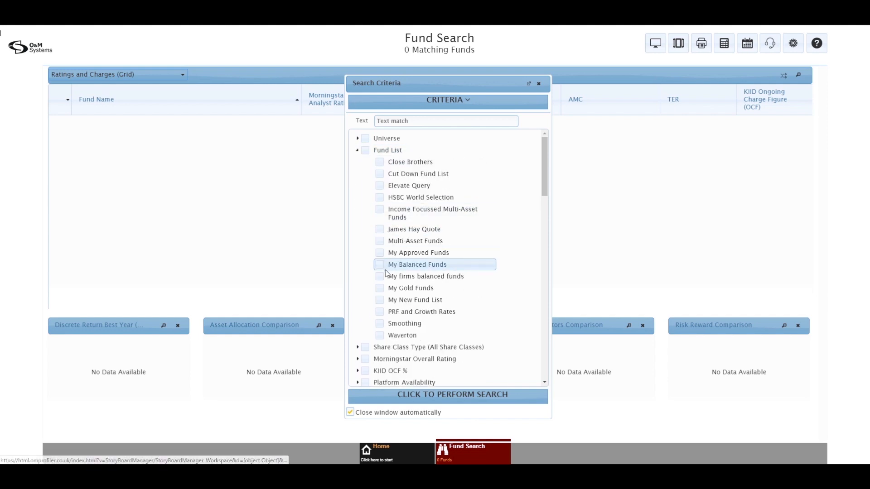
click(380, 301)
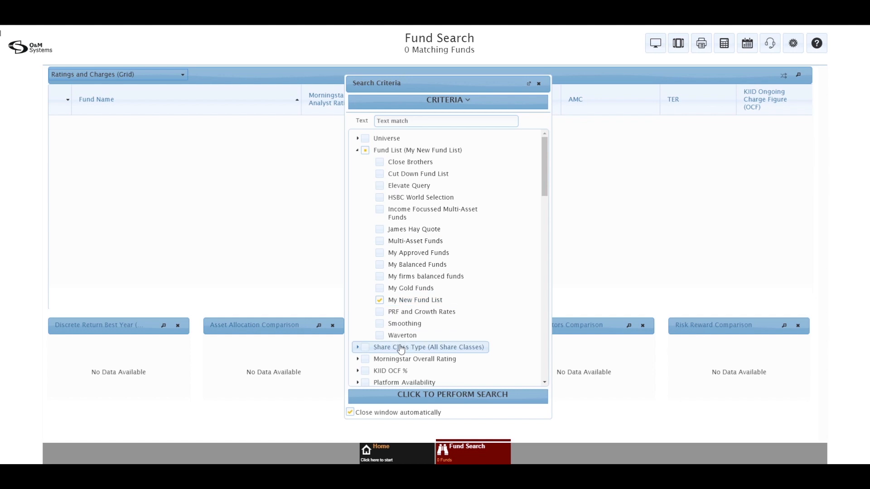
click(424, 401)
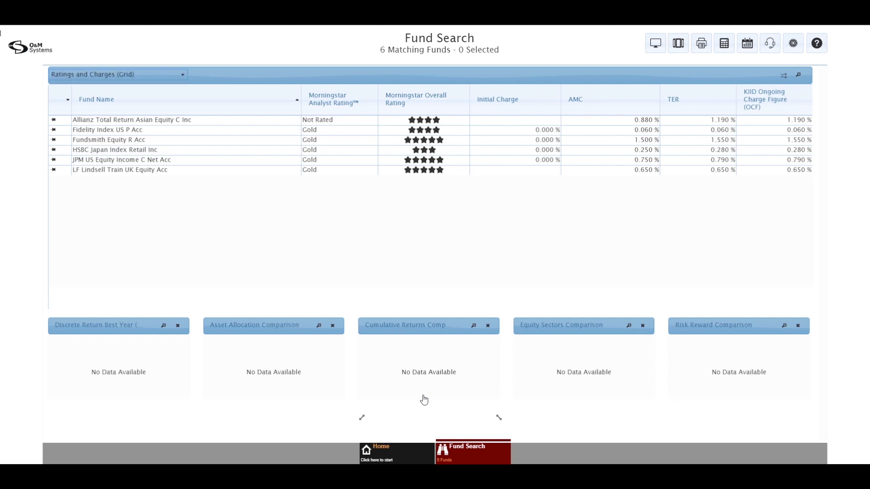
Clear all results of the fund list search and close the search criteria window.
click(458, 449)
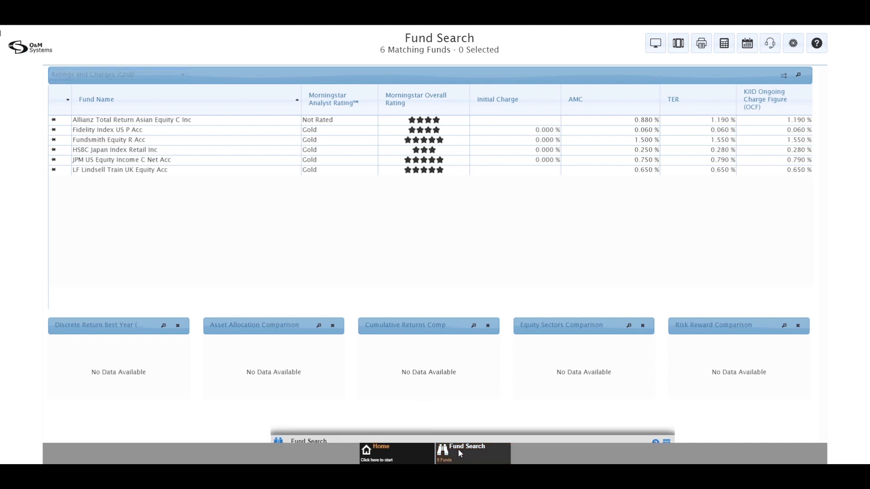
click(508, 308)
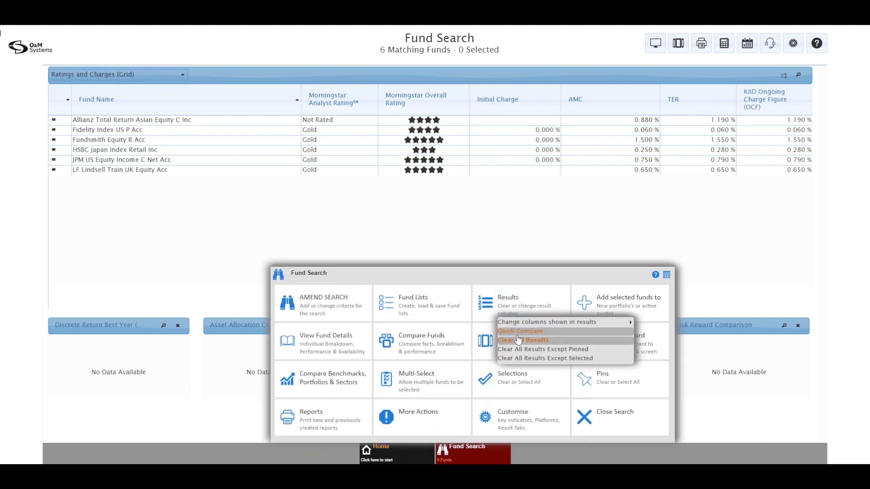
click(527, 346)
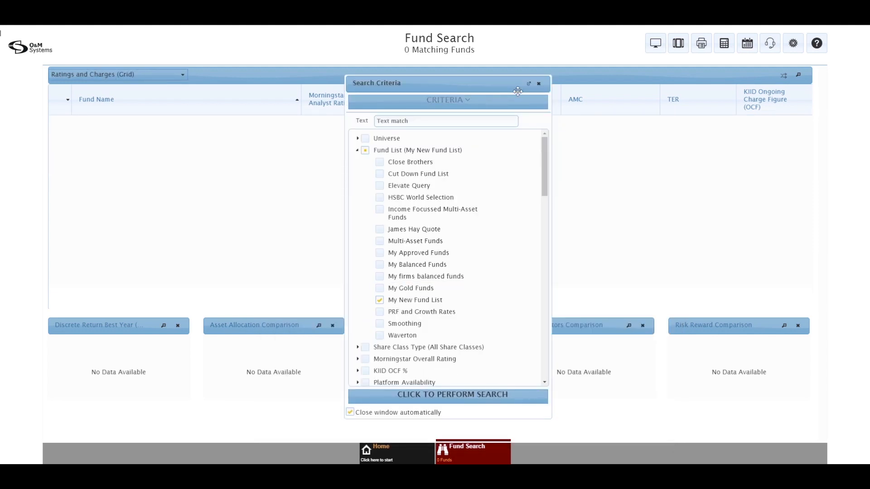
click(539, 84)
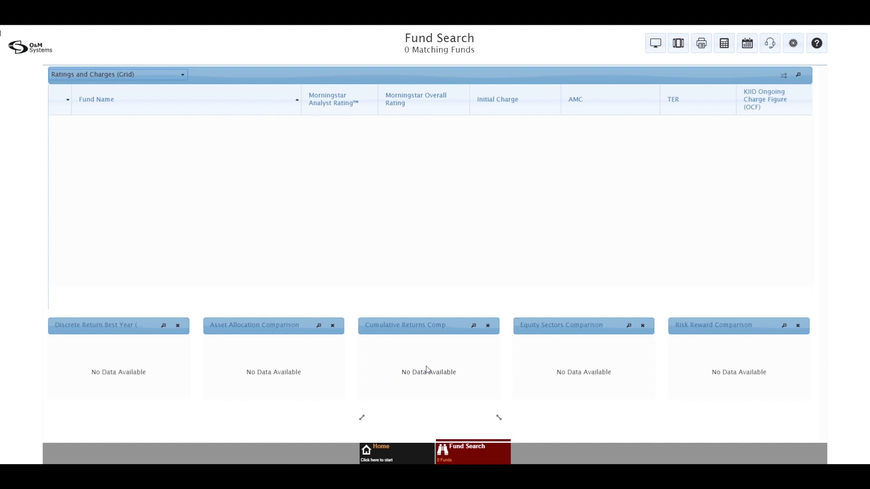
Load the existing fund list "My New Fund List" and perform the search with it.
mouse_move(468, 459)
mouse_move(414, 299)
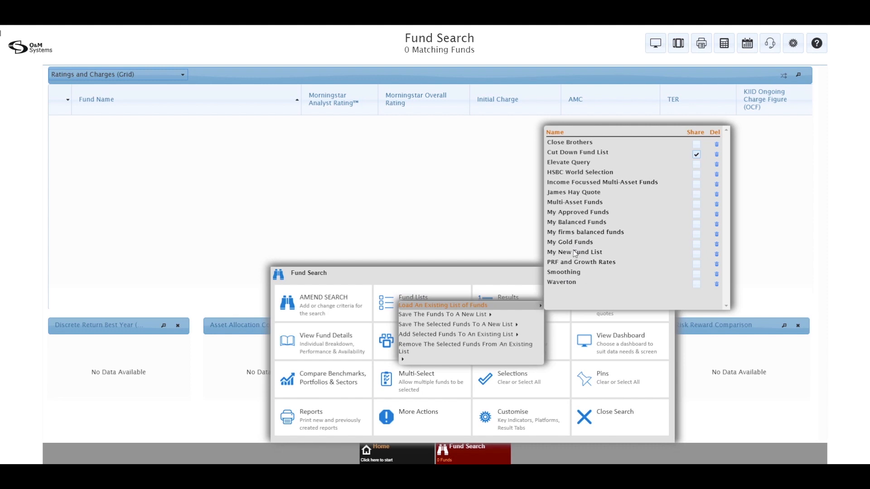
click(575, 253)
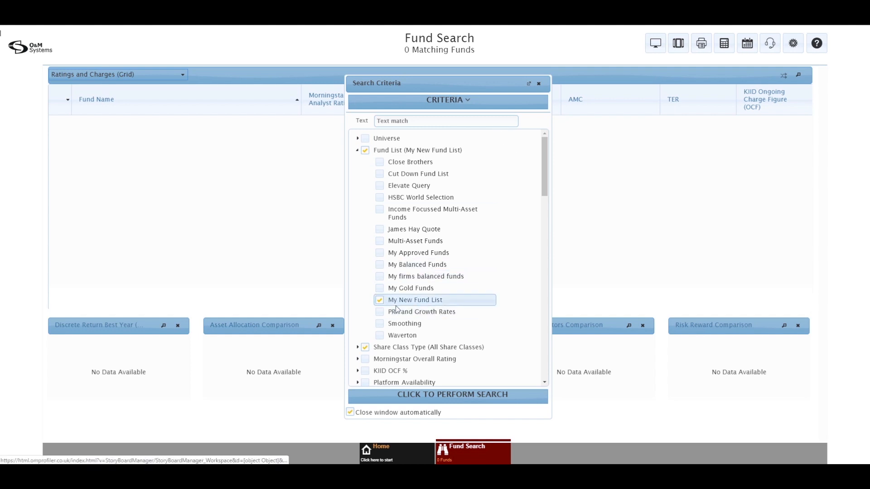
click(431, 399)
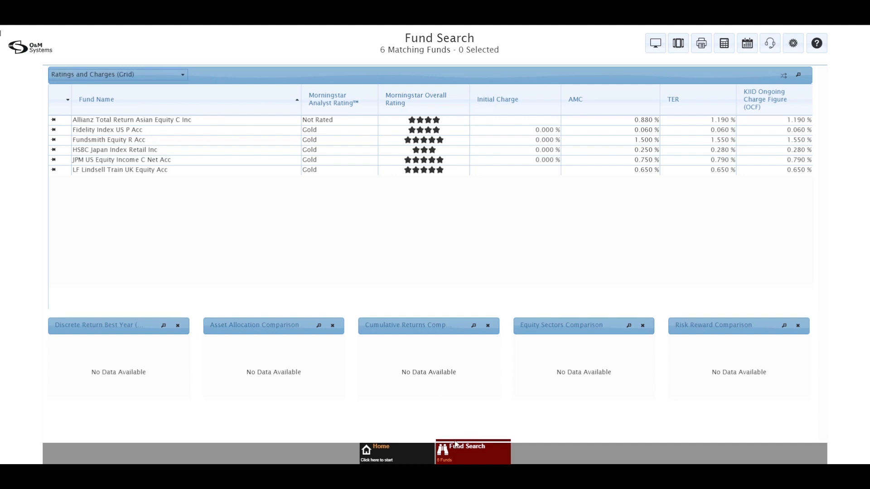
Find the mirror pension funds of Fundsmith Equity R Acc and add all of them to the existing results.
click(156, 142)
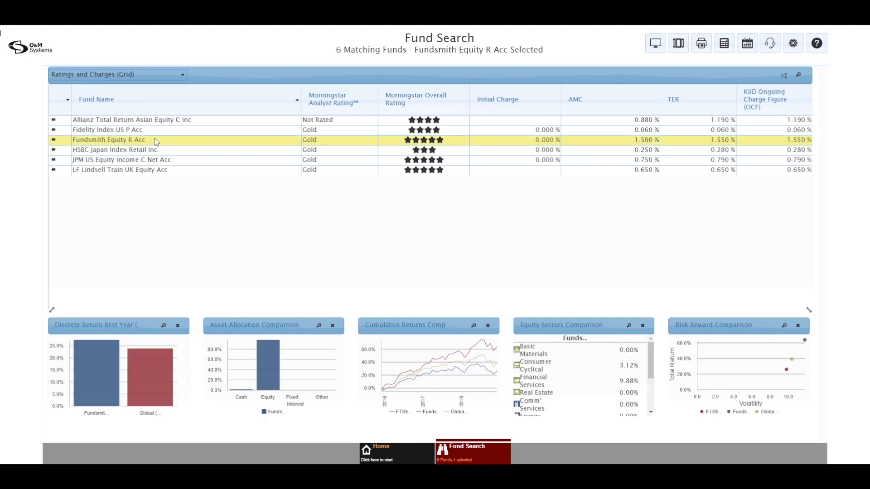
click(470, 450)
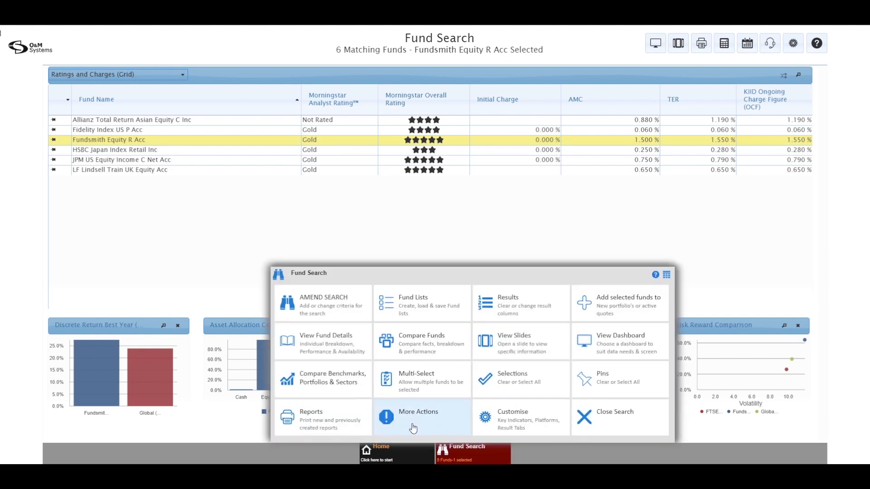
click(413, 428)
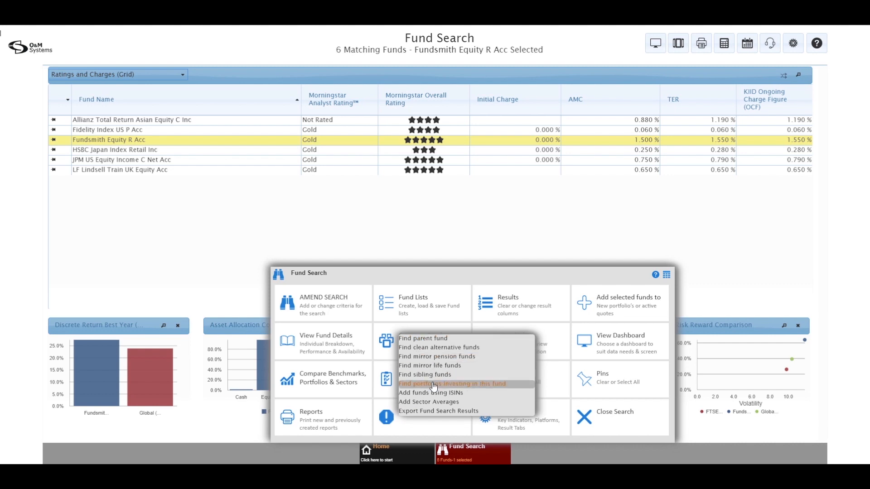
click(444, 358)
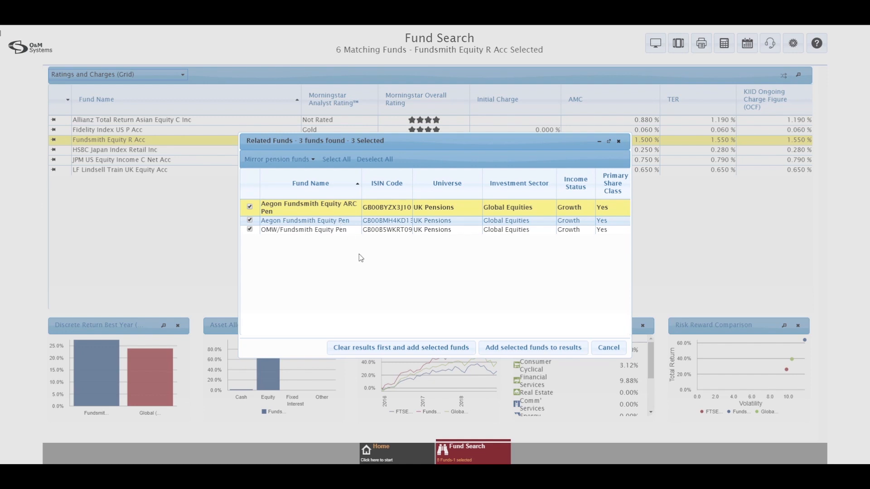
click(491, 350)
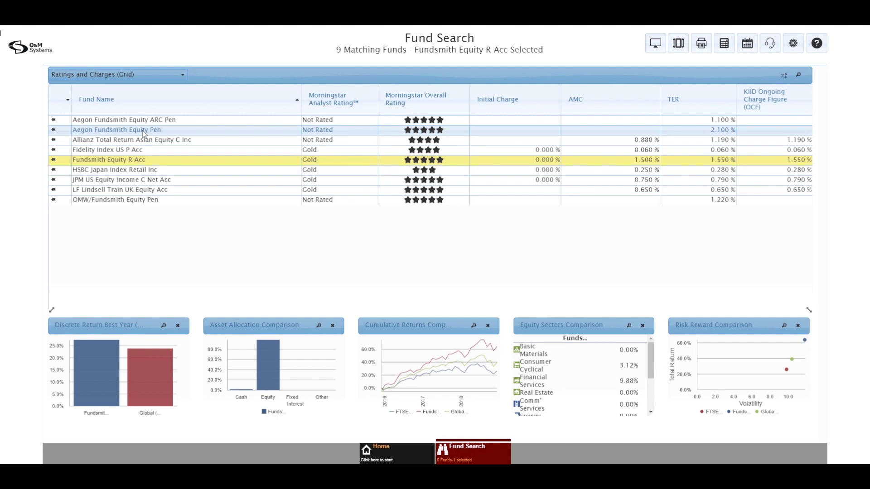
Examine the option for adding funds by entering ISINs, and cancel without adding any.
click(462, 457)
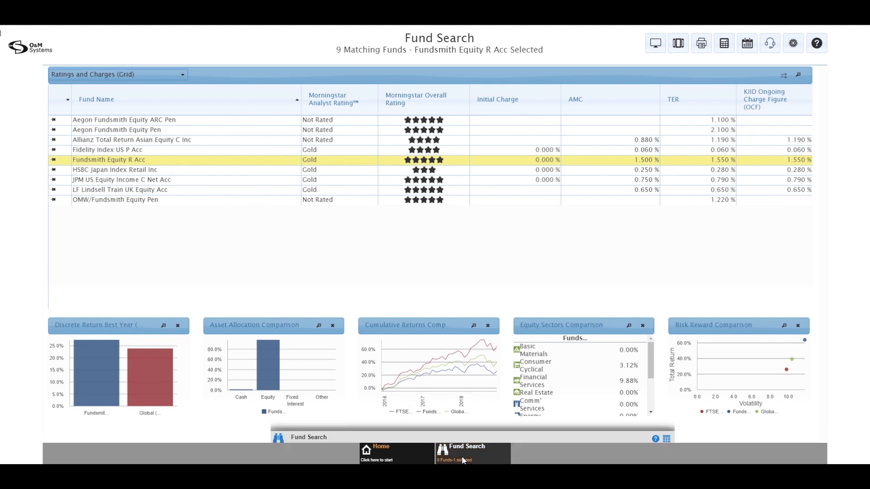
click(430, 417)
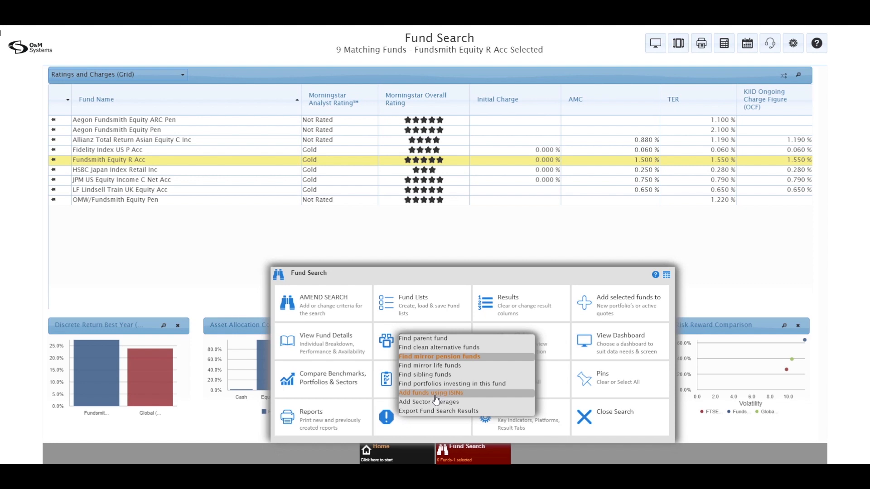
click(431, 397)
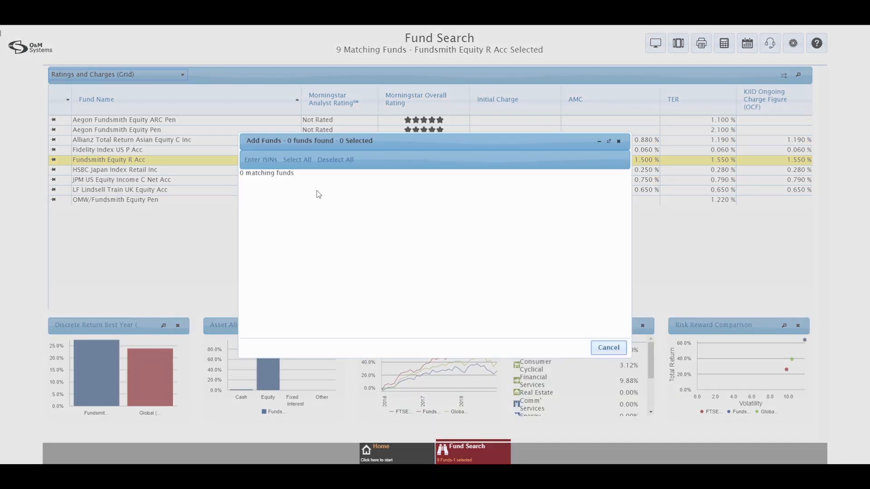
click(266, 161)
click(370, 239)
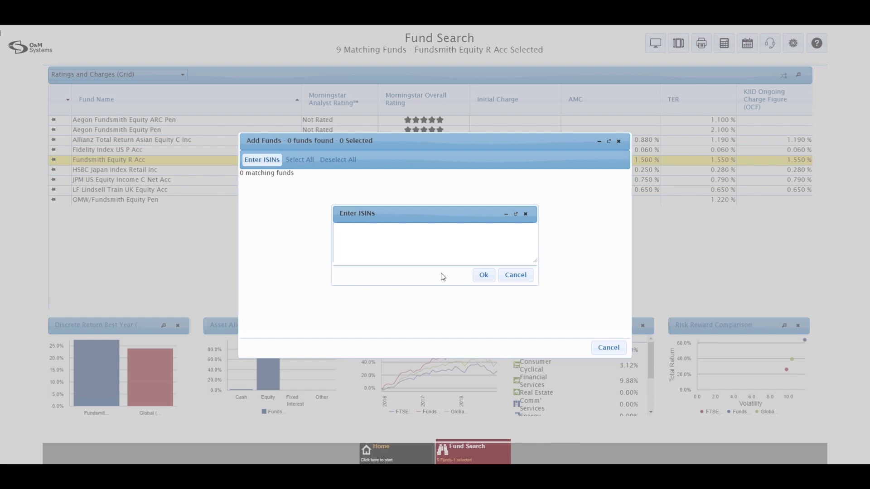
click(507, 275)
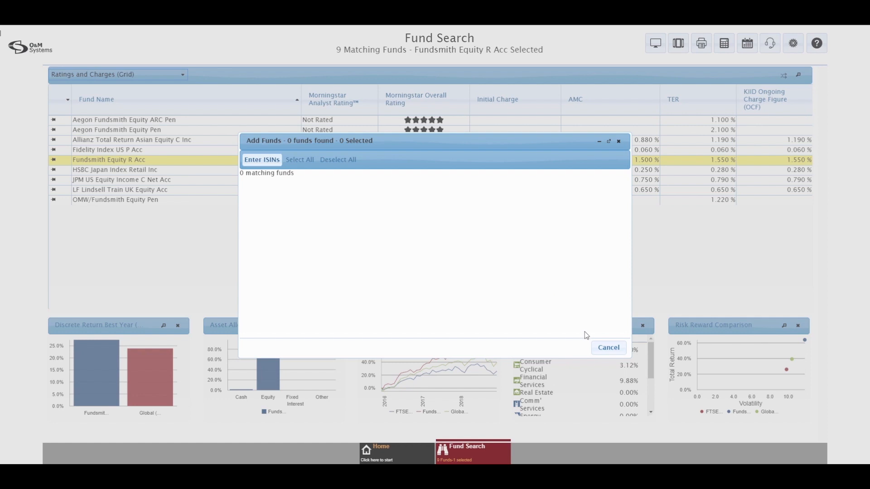
click(608, 348)
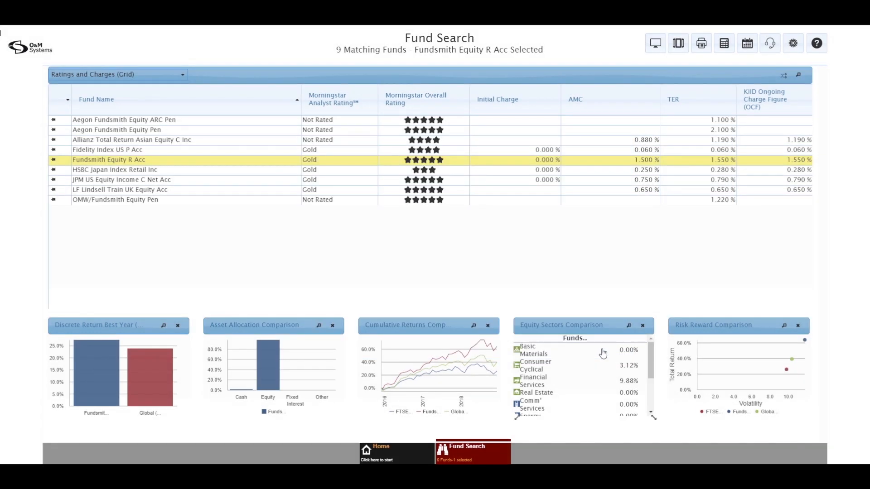
Load the saved search criteria "My Default Fund Search" and perform the fund search with them.
click(478, 453)
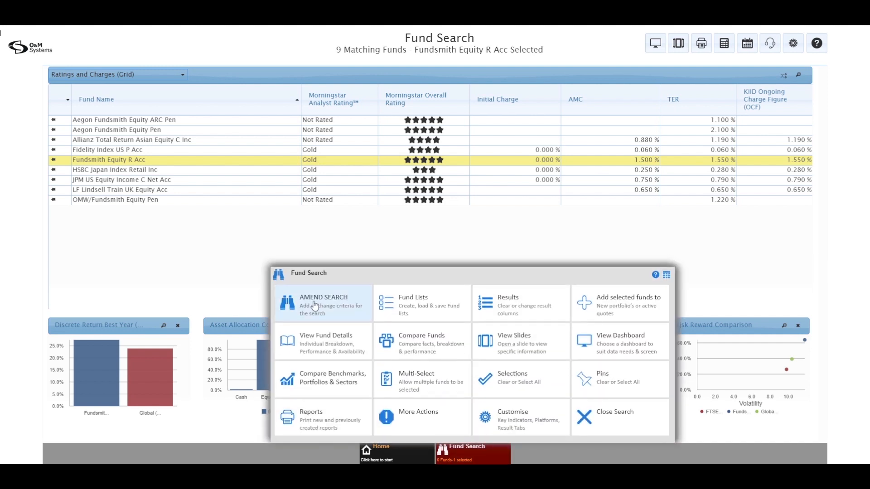
click(314, 306)
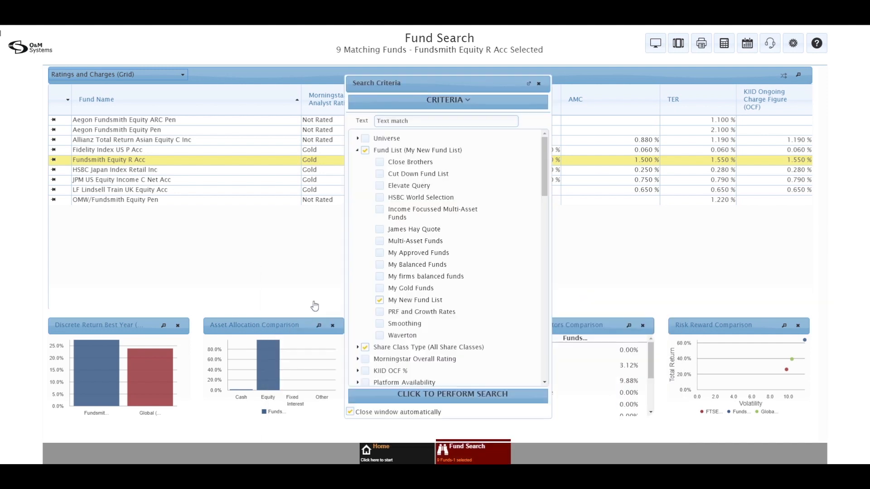
click(450, 105)
mouse_move(456, 144)
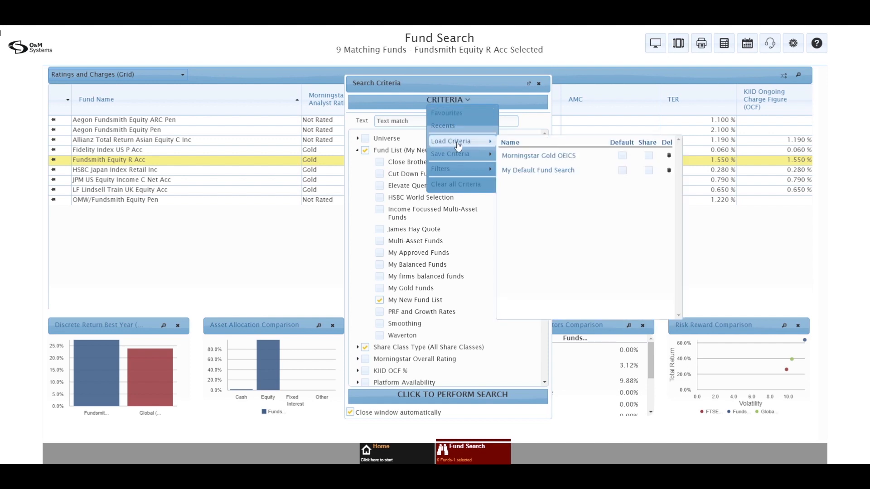
click(525, 172)
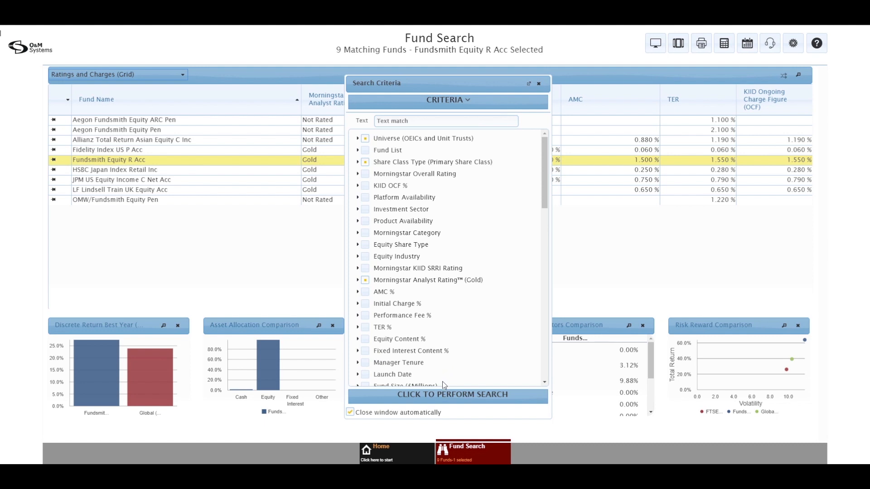
click(439, 398)
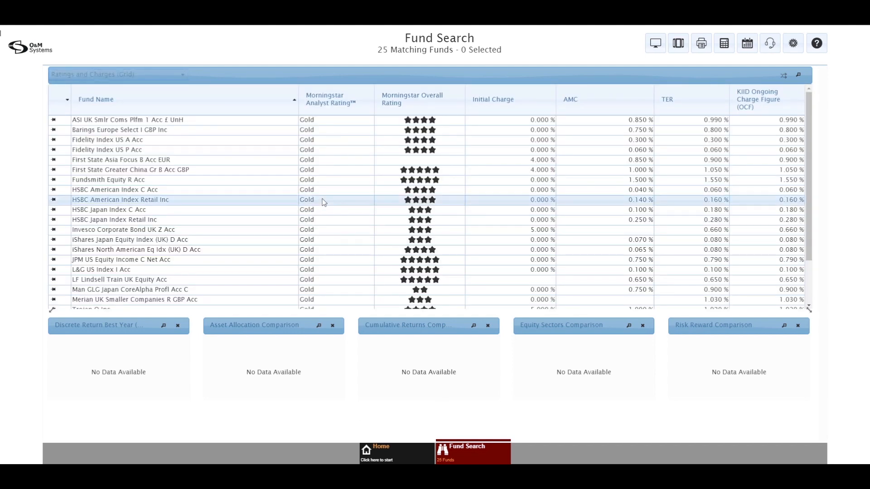
Select the First State Asia Focus B Acc EUR fund and generate a new "Funds Audit - Dashboard" report.
click(160, 163)
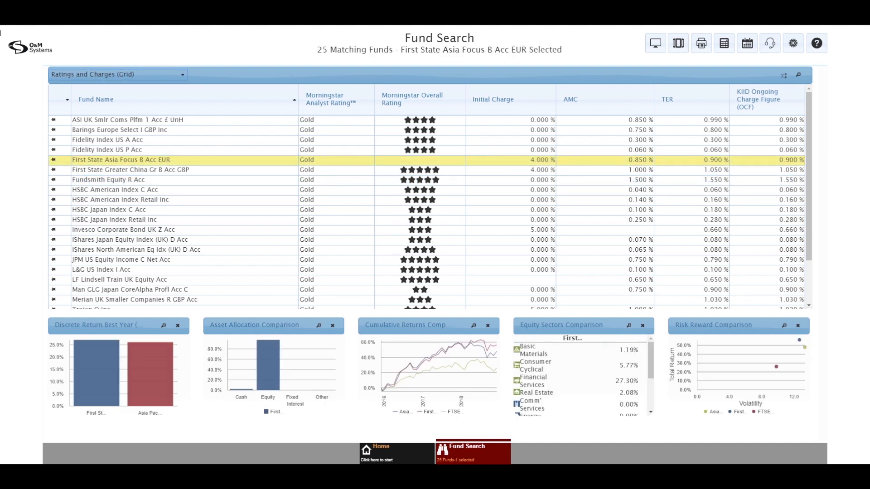
click(702, 43)
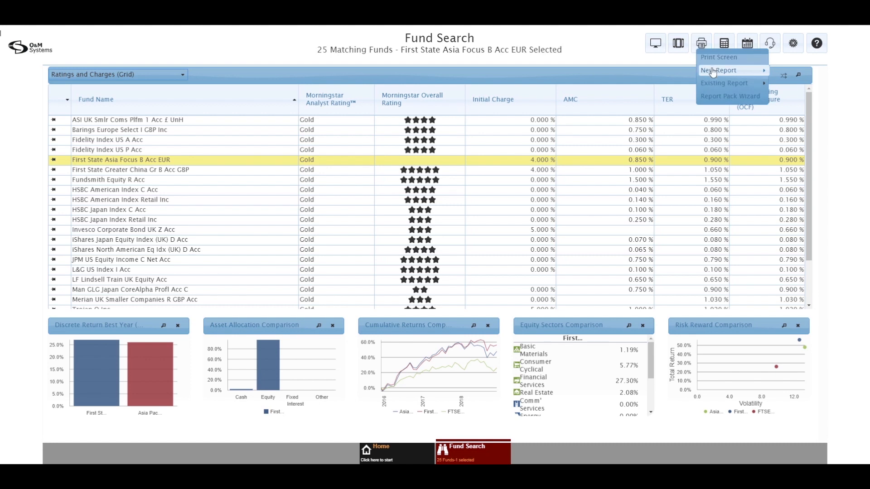
mouse_move(712, 71)
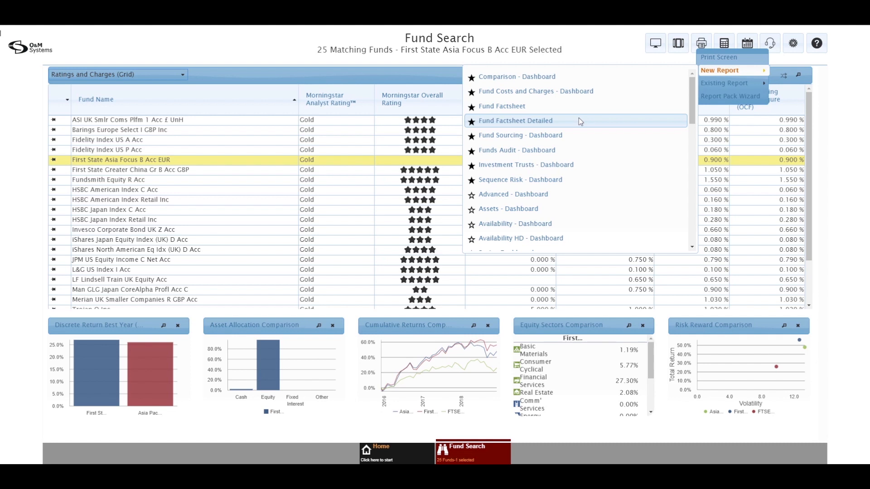
click(540, 154)
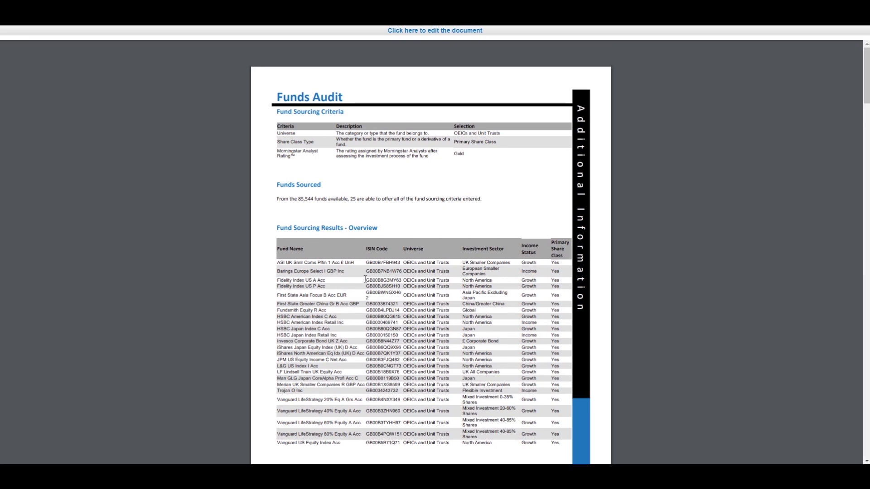
Examine the performance, risk measures and platform availability sections of the Funds Audit report.
scroll(366, 280, down, 7)
scroll(364, 277, down, 12)
scroll(364, 278, down, 7)
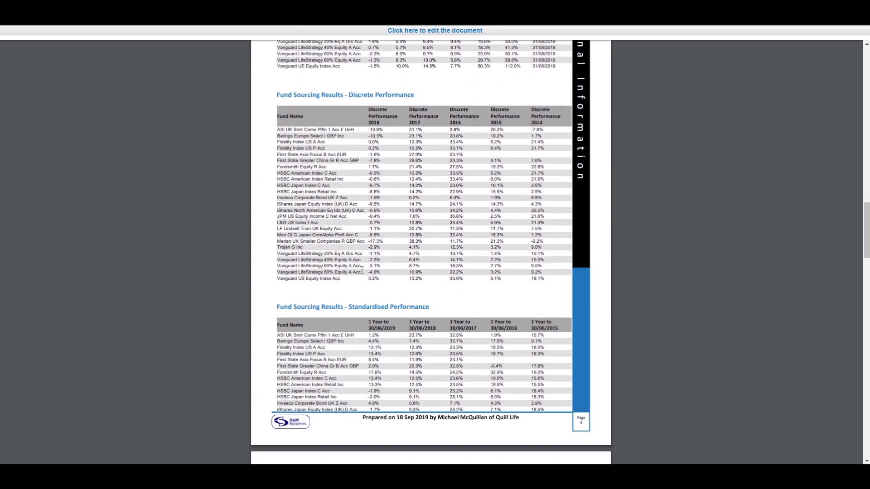
scroll(362, 271, down, 8)
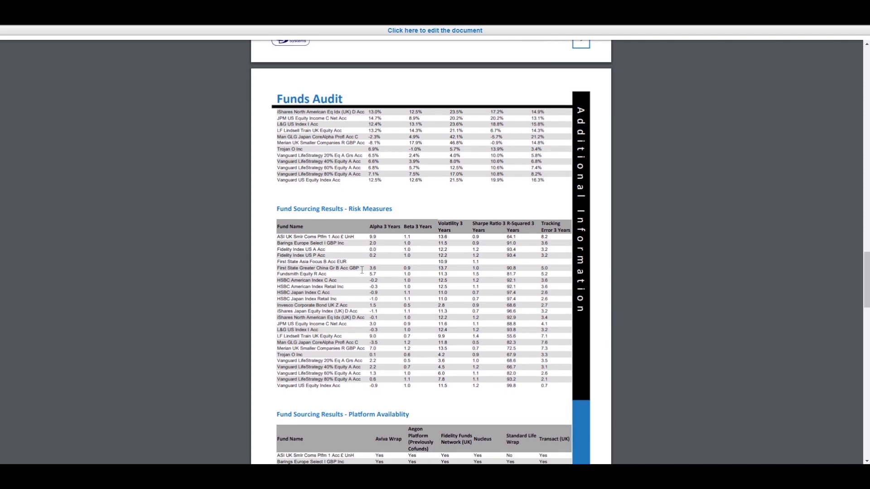
scroll(363, 271, down, 5)
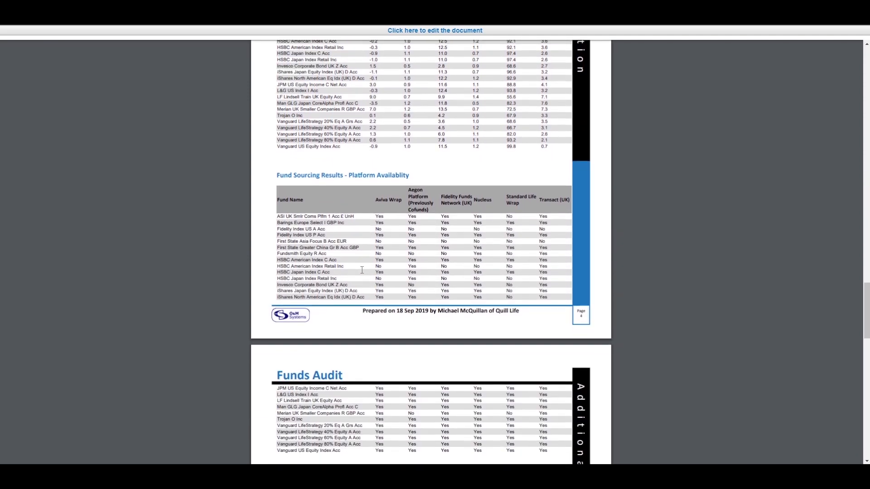
scroll(362, 271, down, 2)
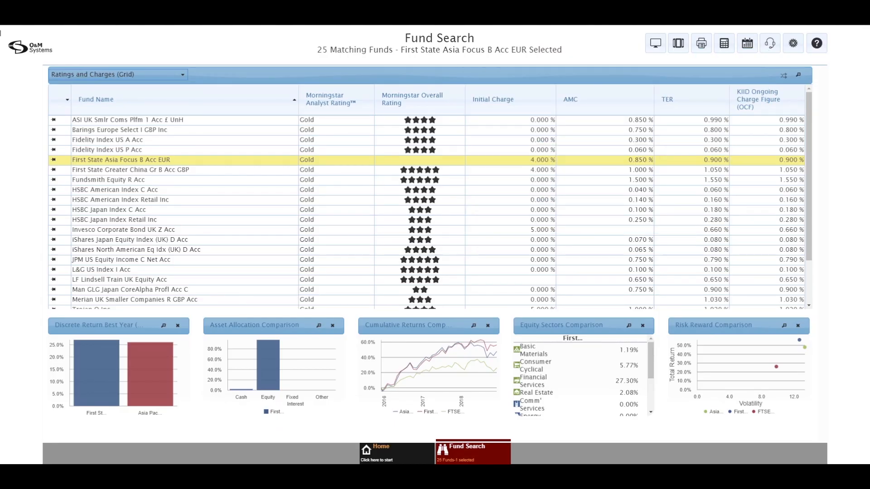
Go to the client's switching quote and start adding a new investment fund by researching with criteria and filters.
click(402, 451)
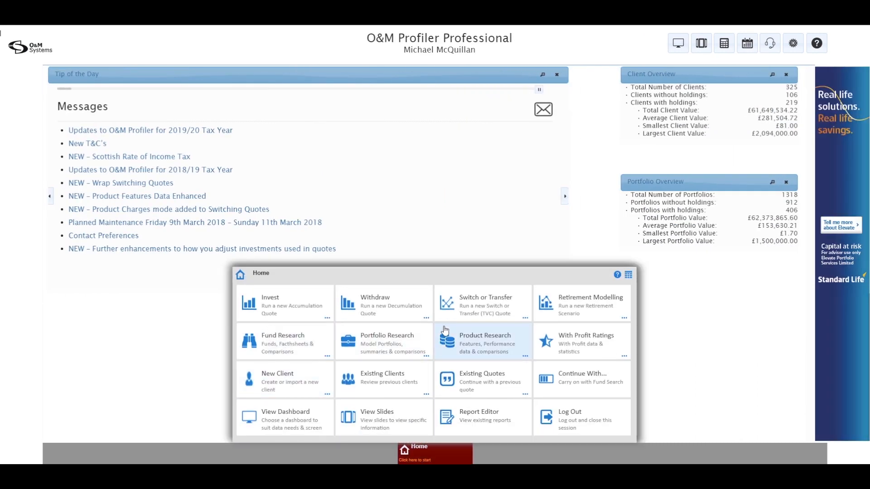
click(526, 318)
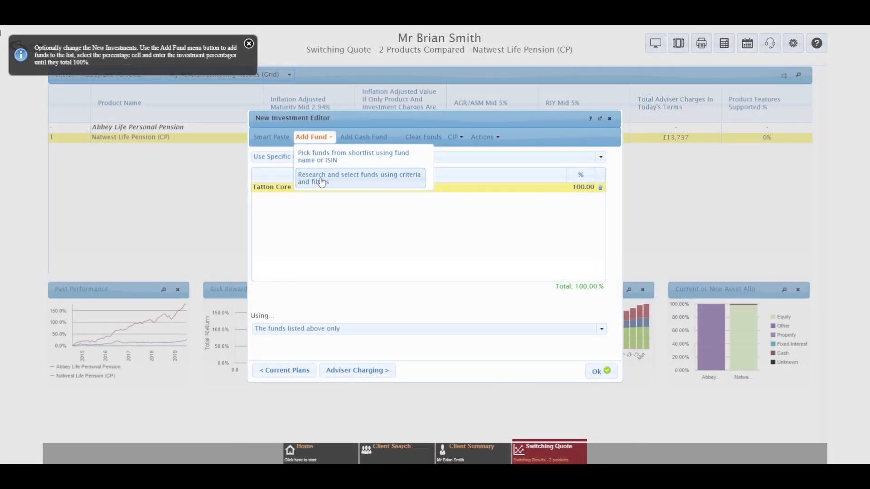
click(322, 180)
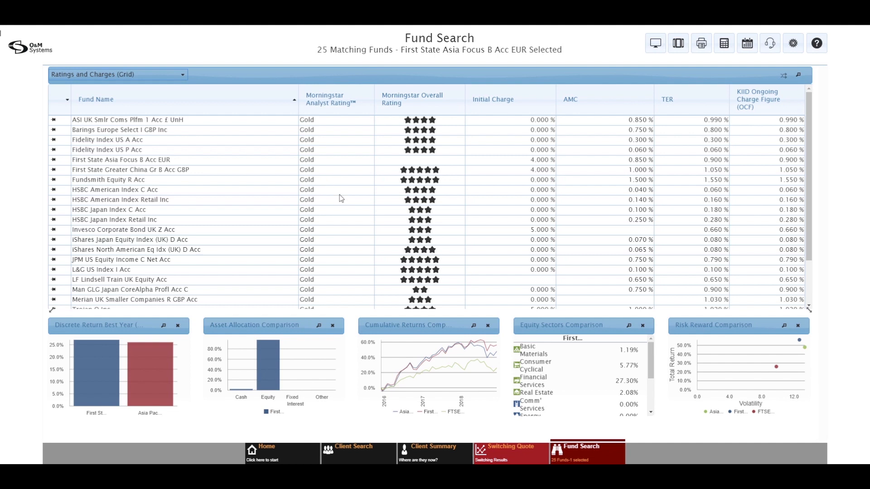
Add Invesco Corporate Bond UK Z Acc to the quote's new investments, keeping the automatic close of the fund search and return enabled.
click(137, 231)
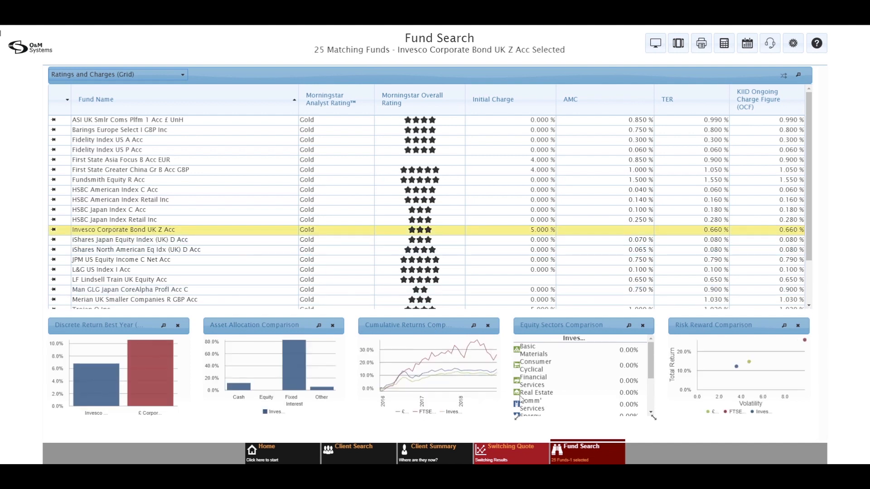
click(572, 452)
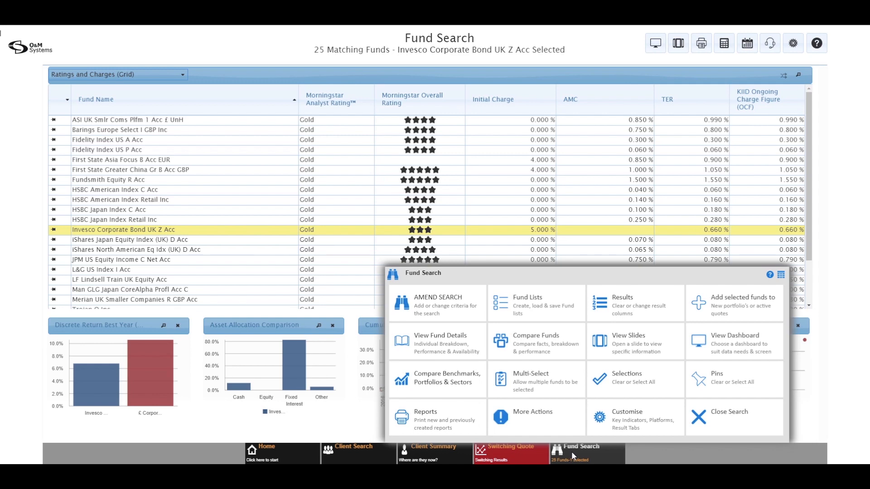
click(724, 307)
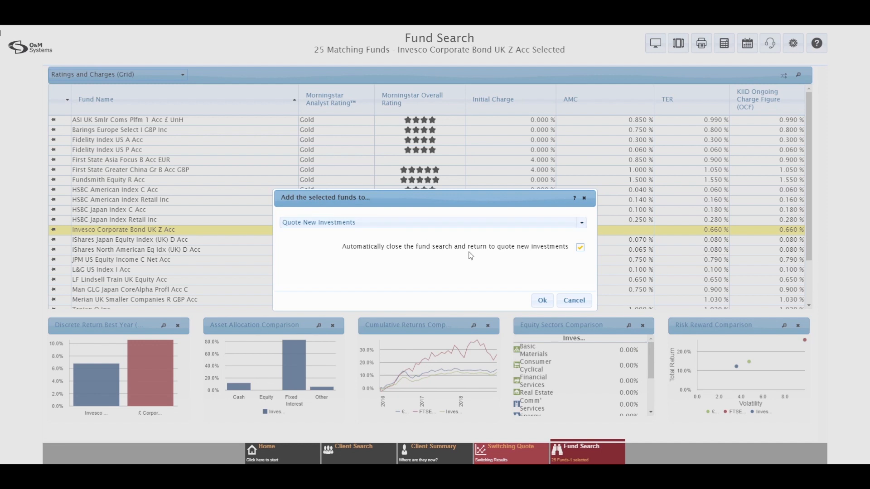
click(580, 248)
click(582, 249)
click(543, 301)
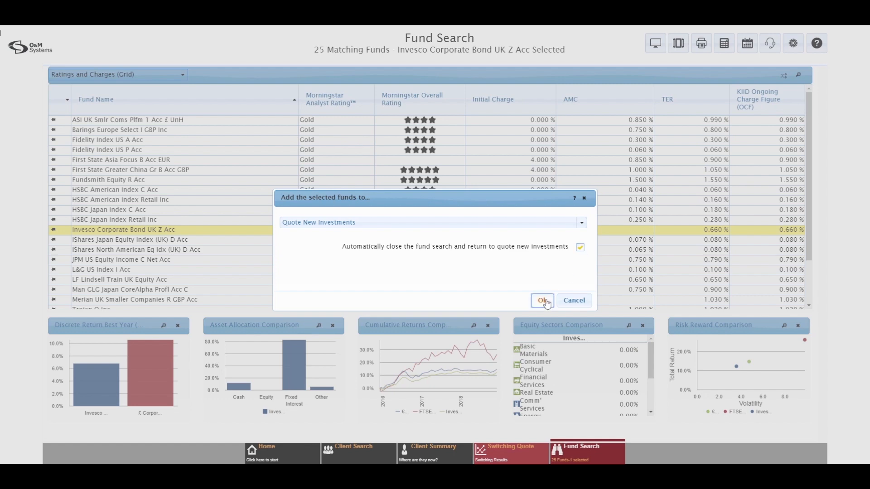